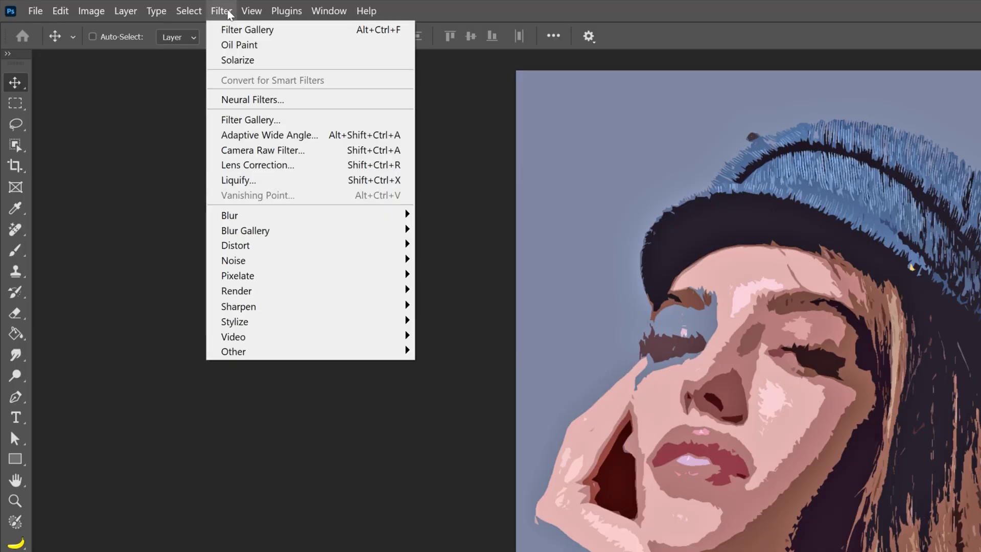
# Apply the Oil Paint filter with lighting off, stylization 10.0, cleanliness 10.0 and the scale reduced to its minimum
pyautogui.moveTo(251, 324)
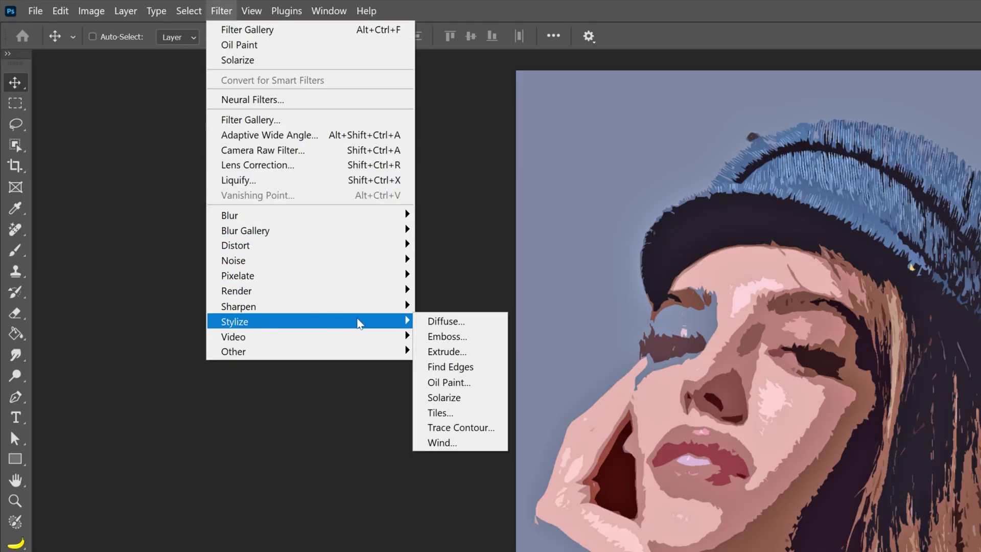
pyautogui.click(474, 385)
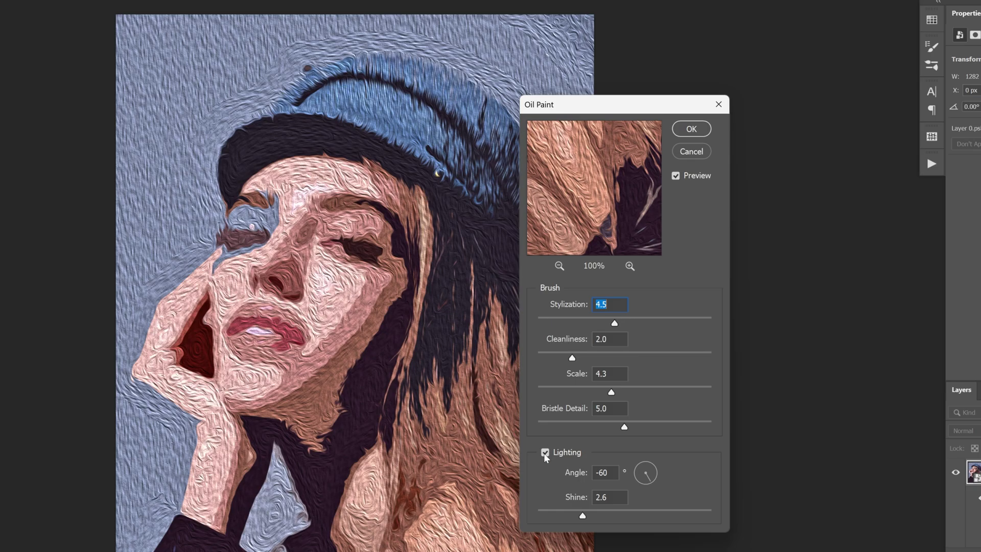
pyautogui.click(545, 453)
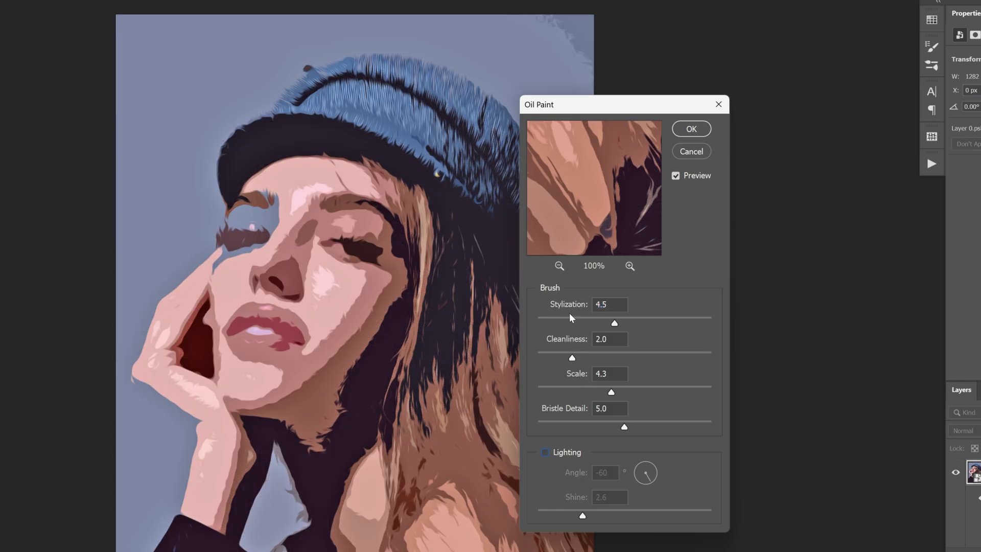
pyautogui.moveTo(615, 324); pyautogui.dragTo(730, 330)
pyautogui.moveTo(573, 360); pyautogui.dragTo(733, 364)
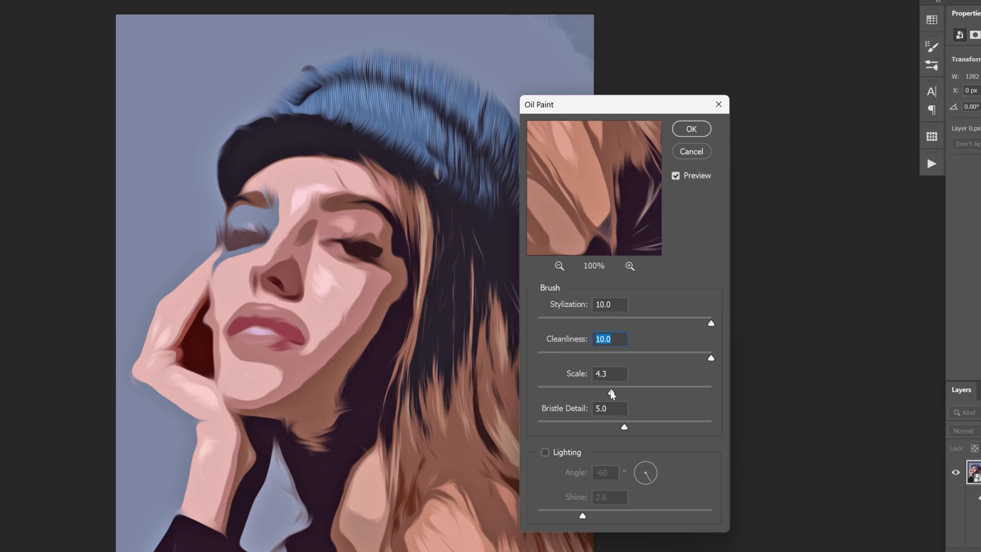
pyautogui.moveTo(610, 394); pyautogui.dragTo(521, 392)
pyautogui.click(691, 129)
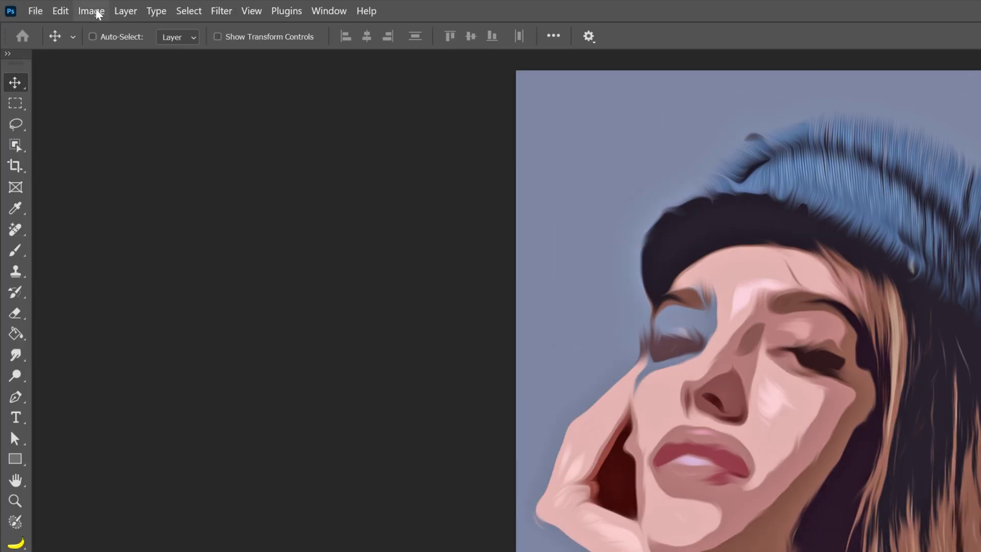
# Desaturate the portrait with a Hue/Saturation adjustment, setting saturation to -100
pyautogui.click(95, 10)
pyautogui.moveTo(111, 48)
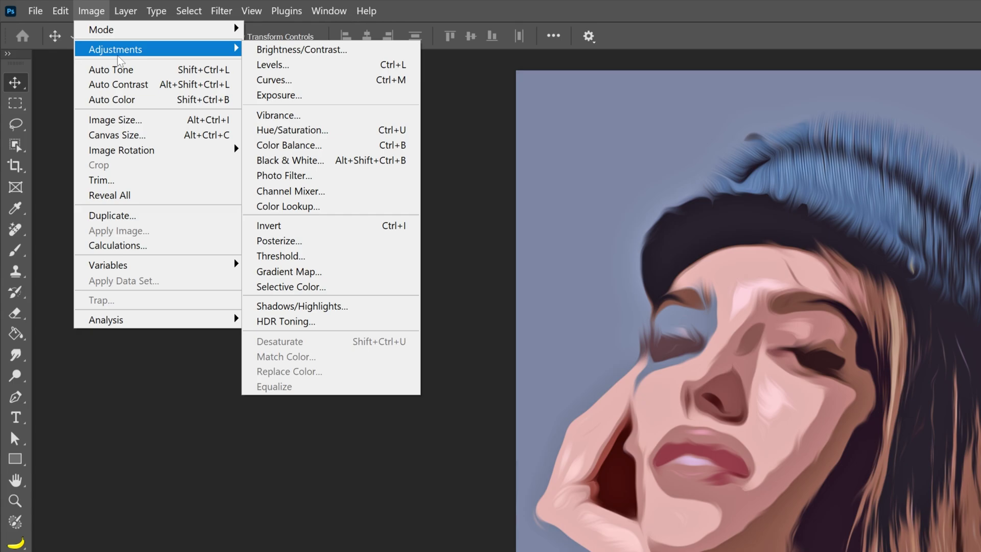
pyautogui.click(327, 133)
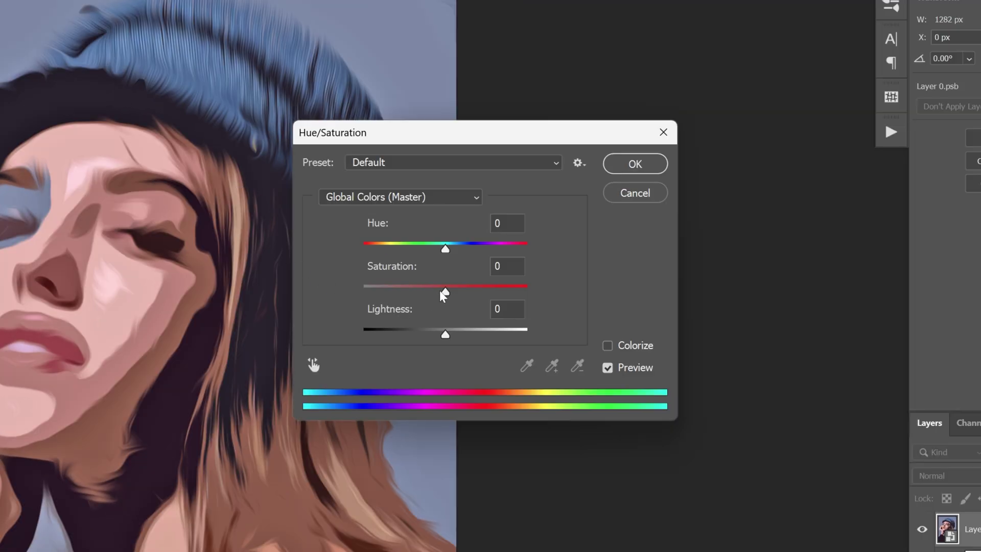
pyautogui.moveTo(441, 290); pyautogui.dragTo(359, 285)
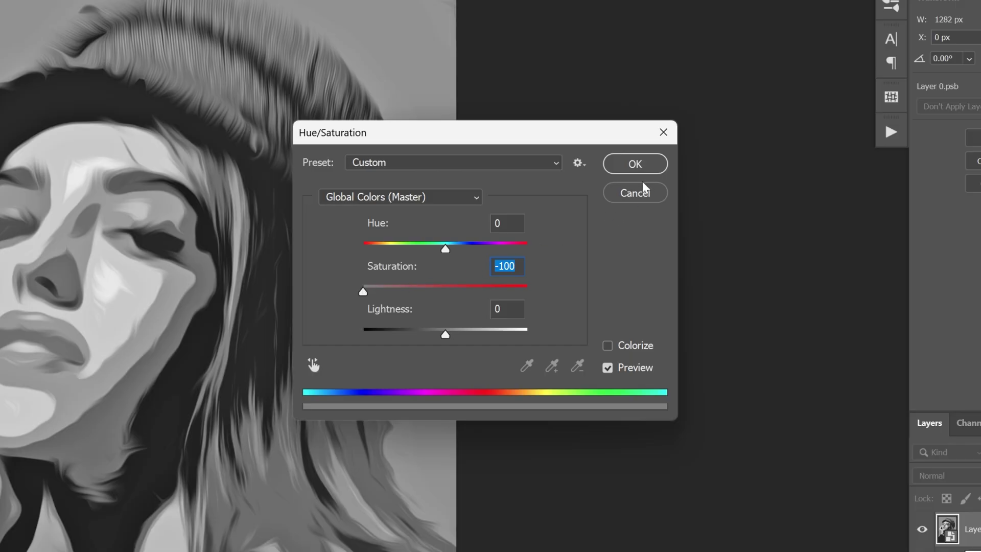
pyautogui.click(641, 160)
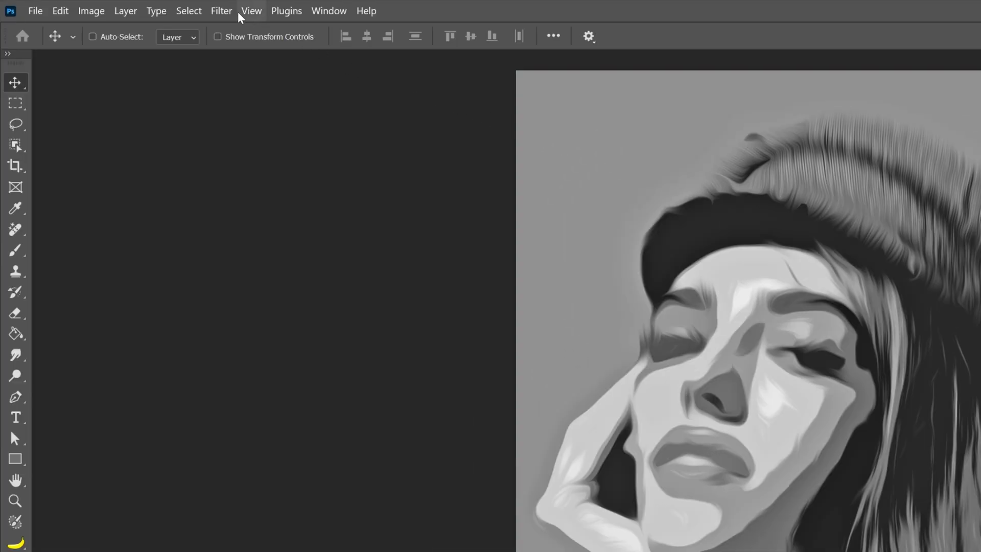
# Apply the Filter Gallery's Cutout effect with 6 levels, edge simplicity 4 and edge fidelity 1
pyautogui.click(221, 11)
pyautogui.click(262, 121)
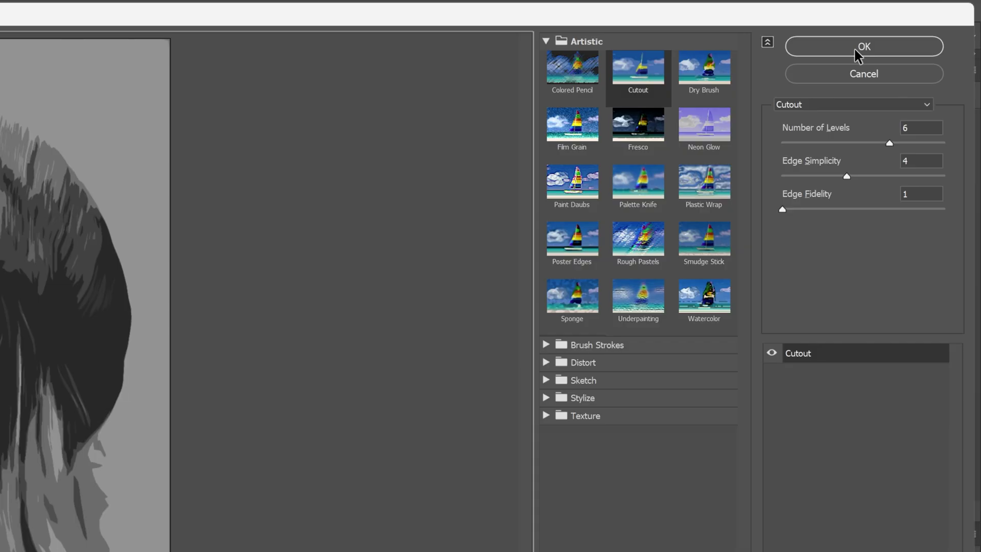
pyautogui.click(854, 47)
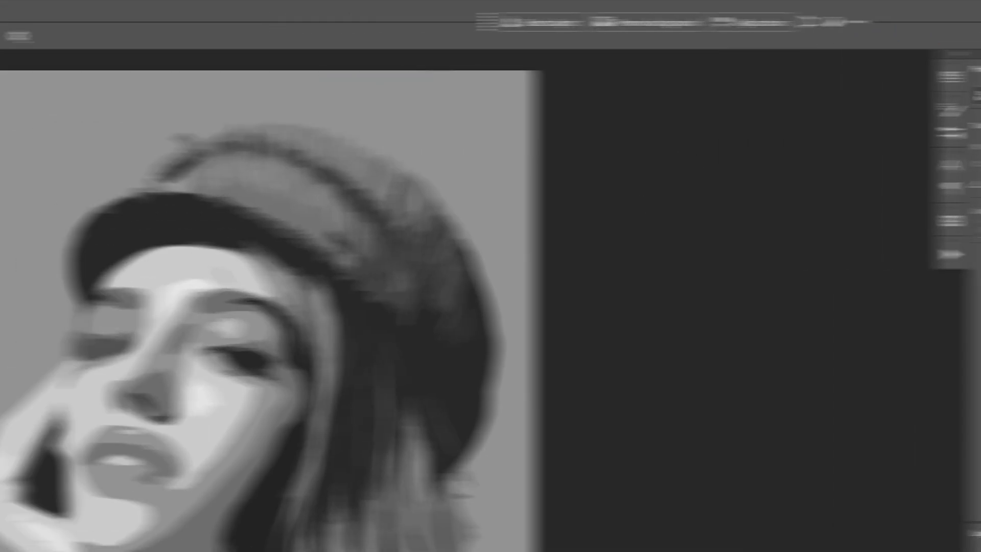
# Increase the portrait's contrast with a Levels adjustment, setting the black input to 33 and the white input to 226
pyautogui.click(103, 11)
pyautogui.moveTo(113, 51)
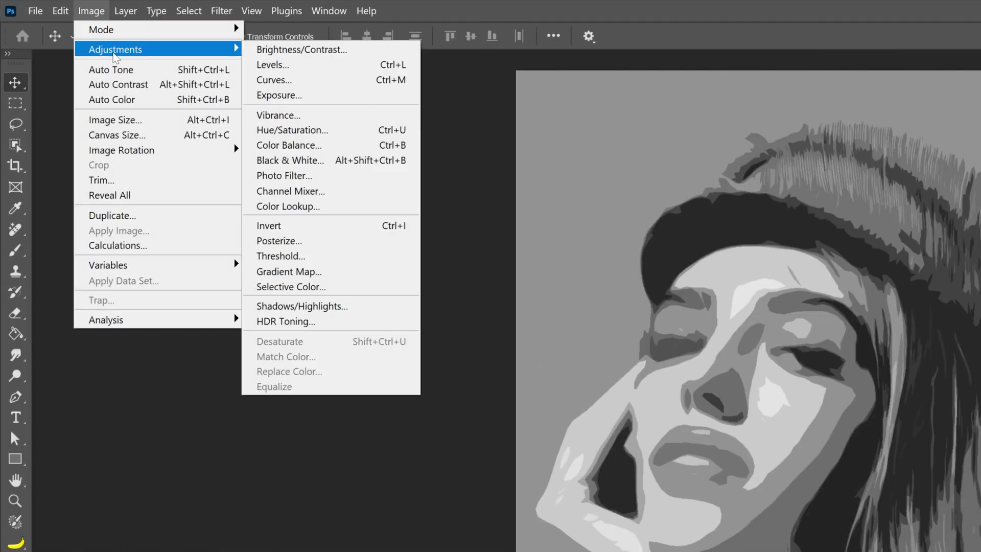
pyautogui.click(306, 65)
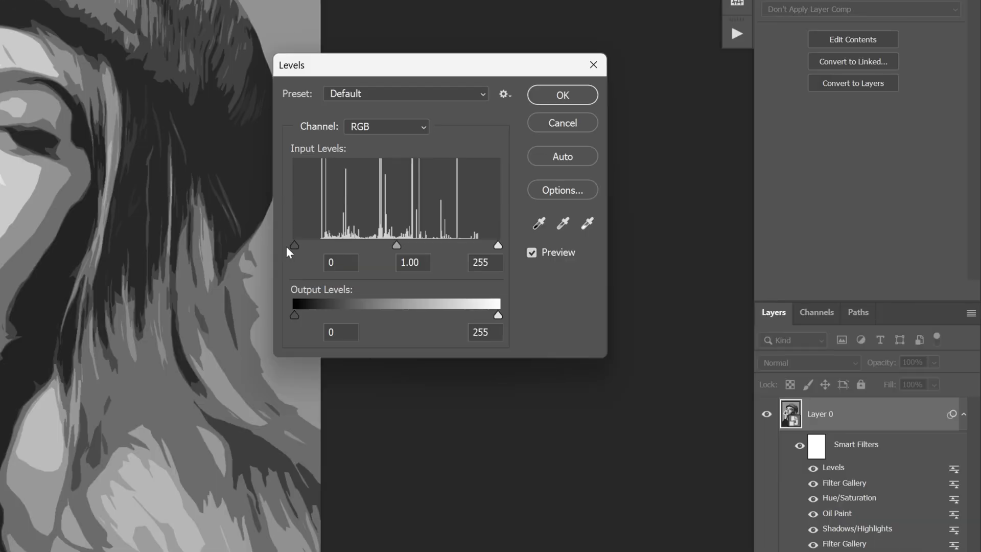
pyautogui.moveTo(295, 245); pyautogui.dragTo(320, 246)
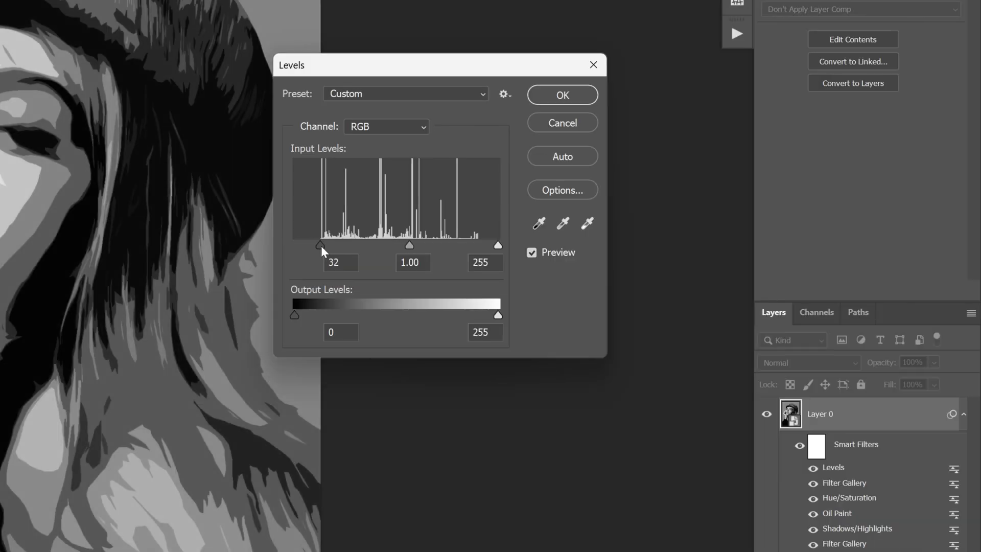
pyautogui.moveTo(496, 246); pyautogui.dragTo(475, 237)
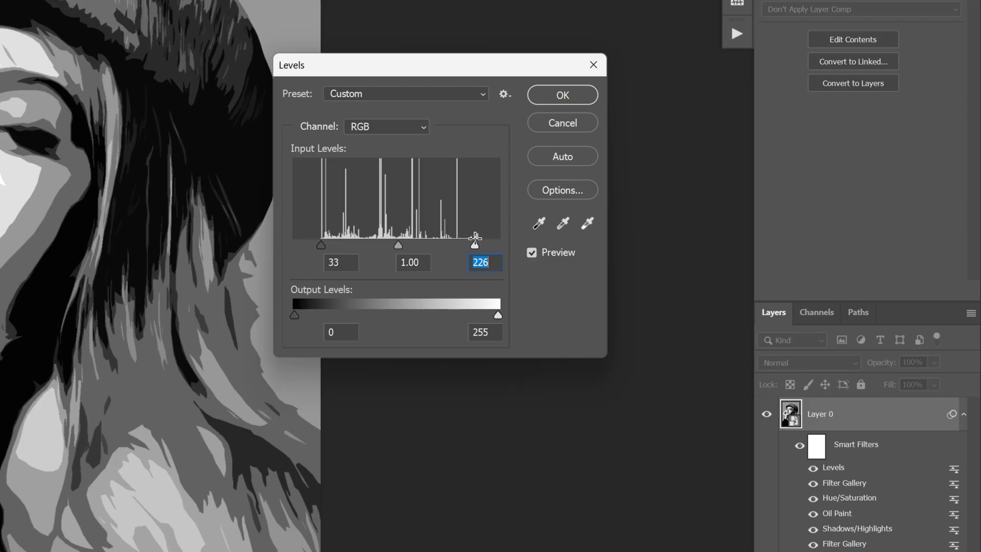
pyautogui.click(565, 96)
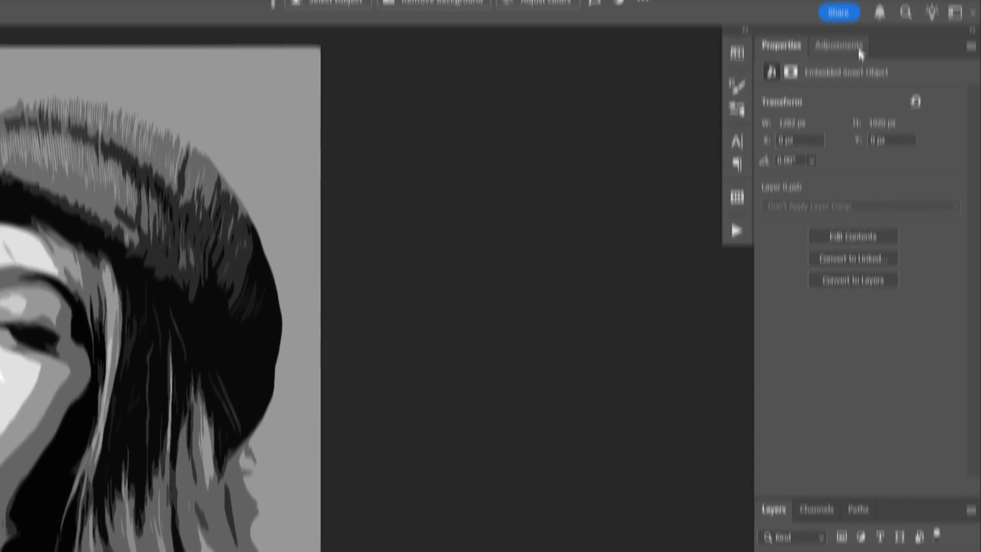
# Add a Posterize adjustment layer with 4 levels above the portrait
pyautogui.click(857, 71)
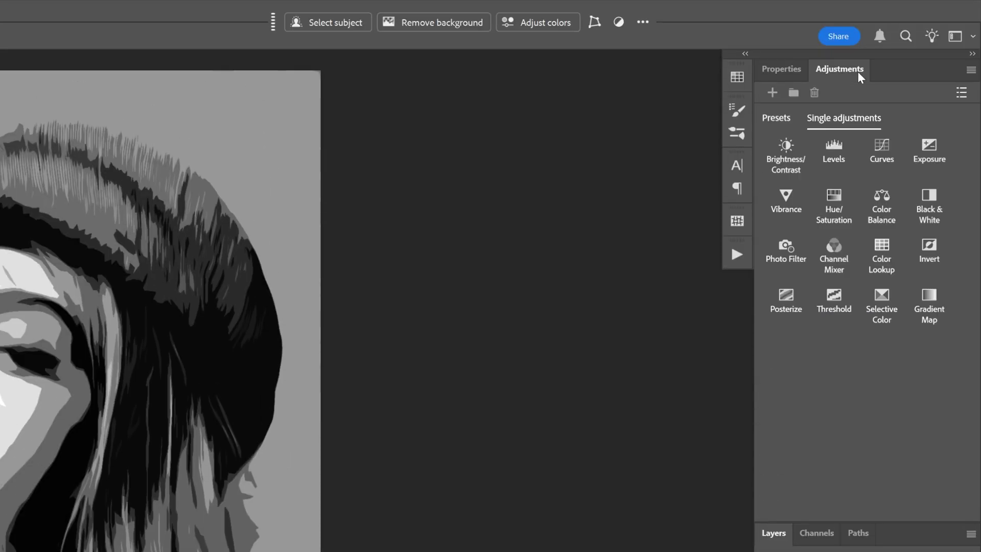
pyautogui.click(786, 296)
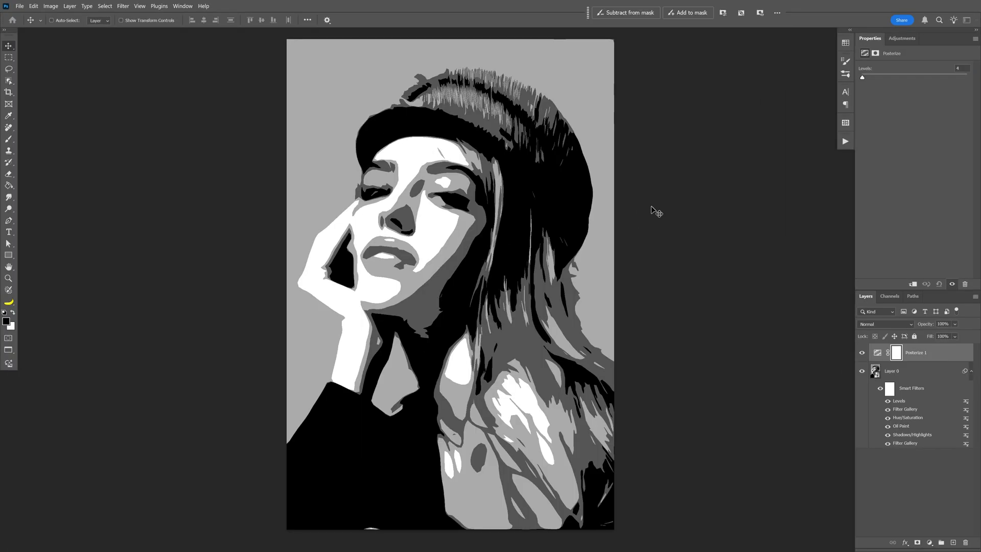
pyautogui.hotkey('alt', '[')
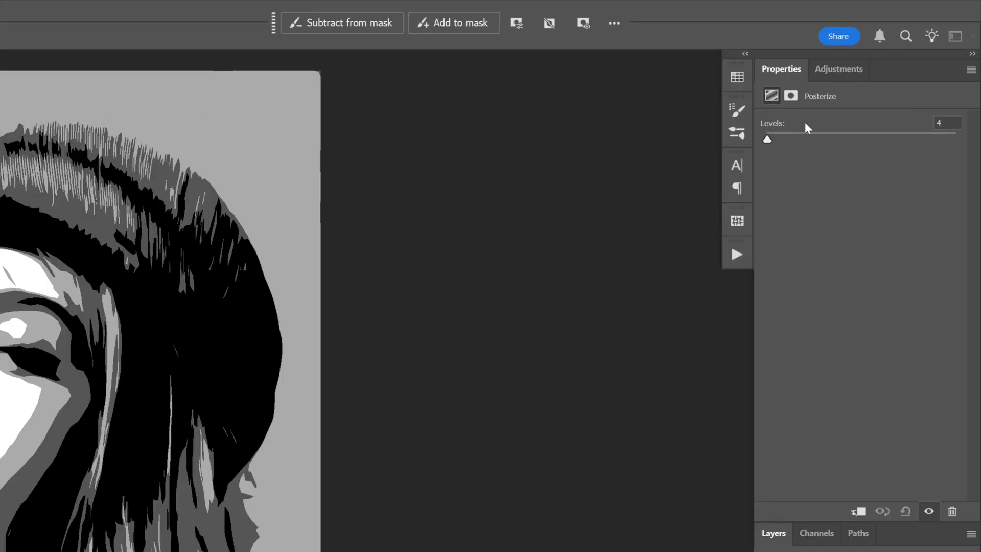
# Add a Gradient Map adjustment layer above the Posterize layer and open its gradient for editing
pyautogui.click(842, 73)
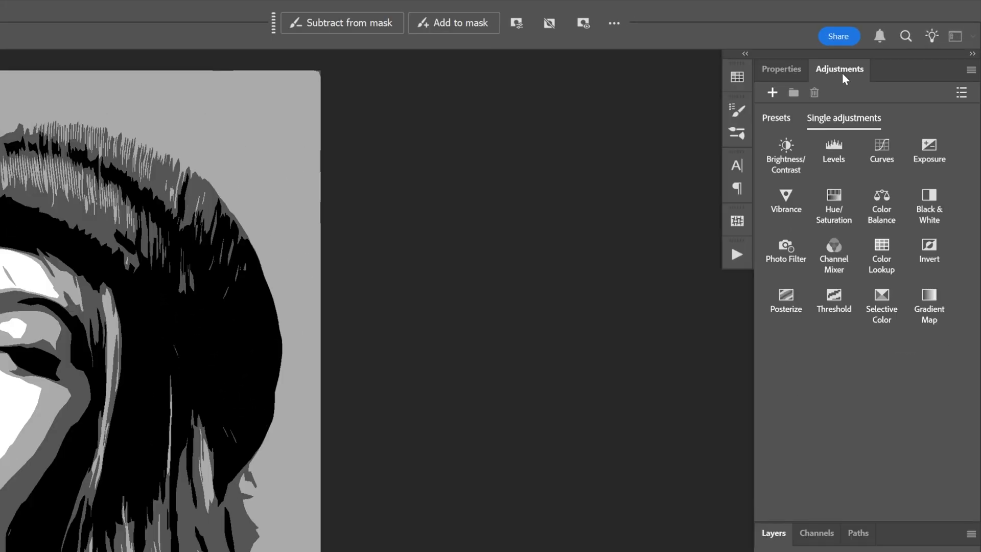
pyautogui.click(930, 309)
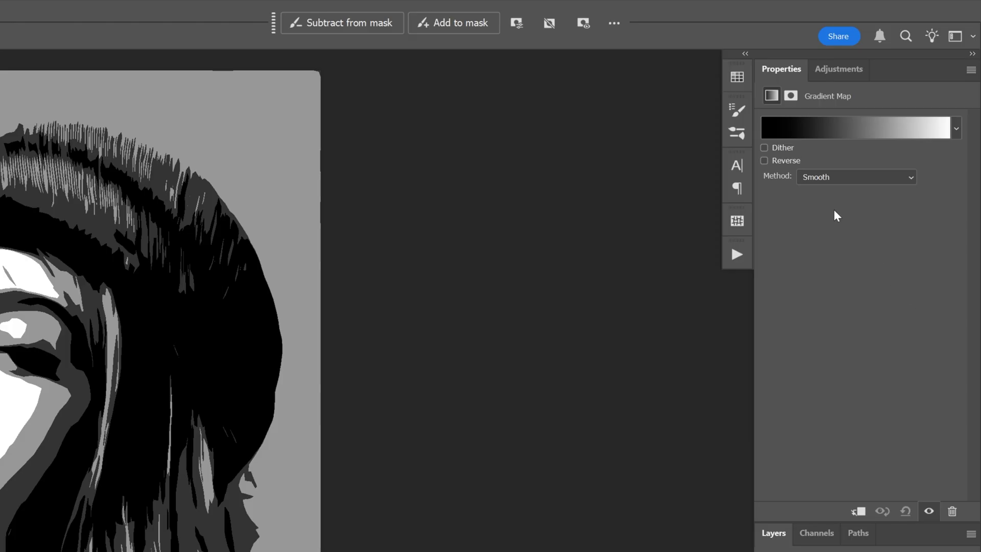
pyautogui.click(837, 127)
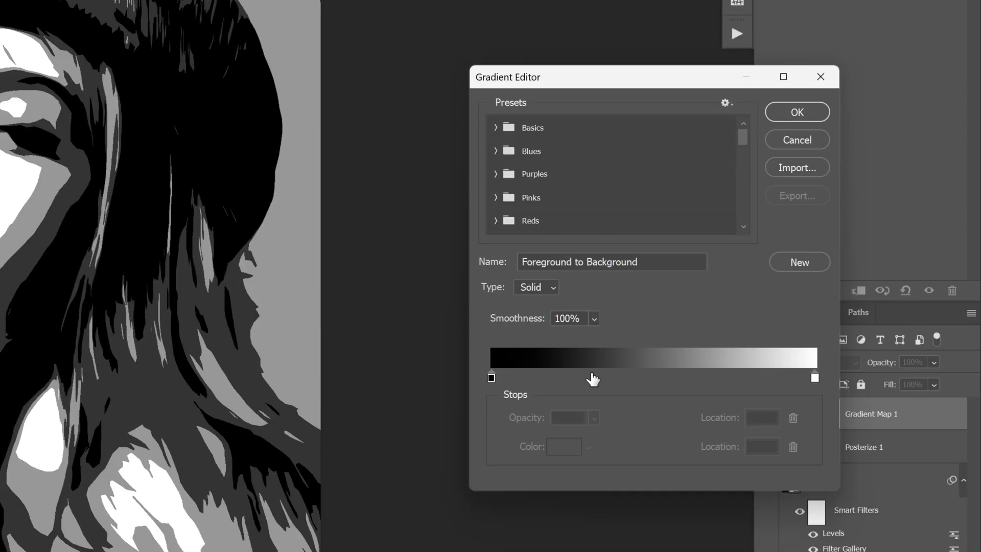
# Add a color stop to the gradient, color it red (ff0000) and set its location to 33
pyautogui.click(592, 379)
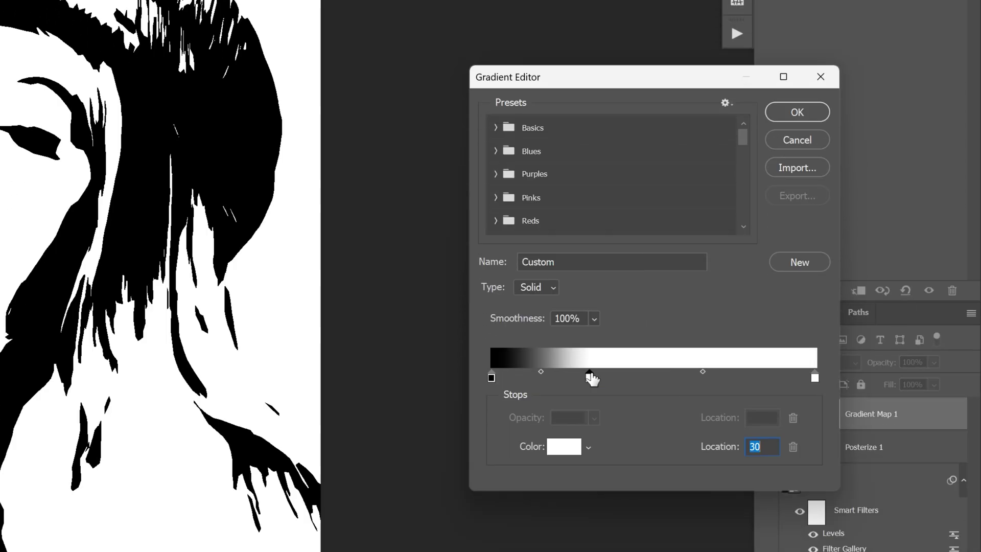
pyautogui.click(563, 447)
pyautogui.write('ff0000')
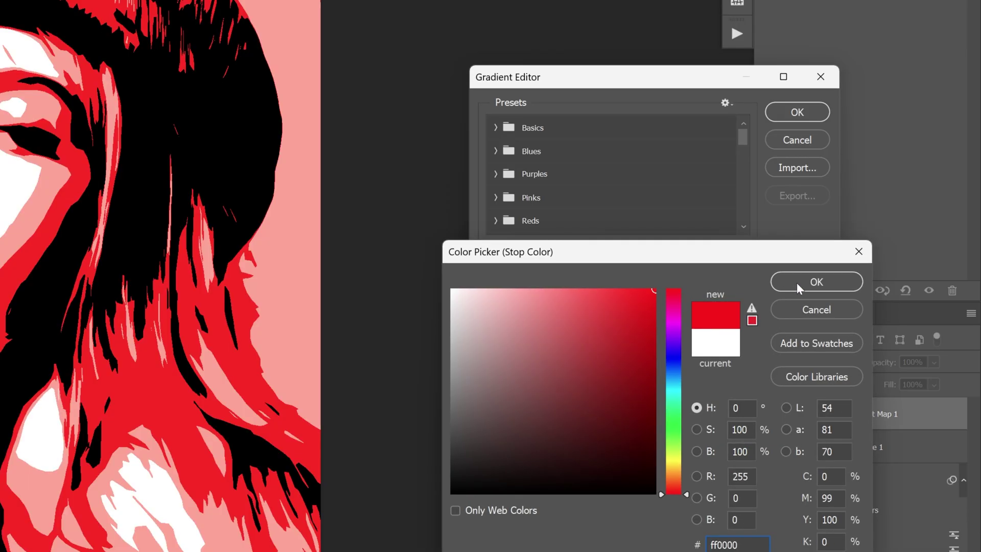
pyautogui.click(799, 281)
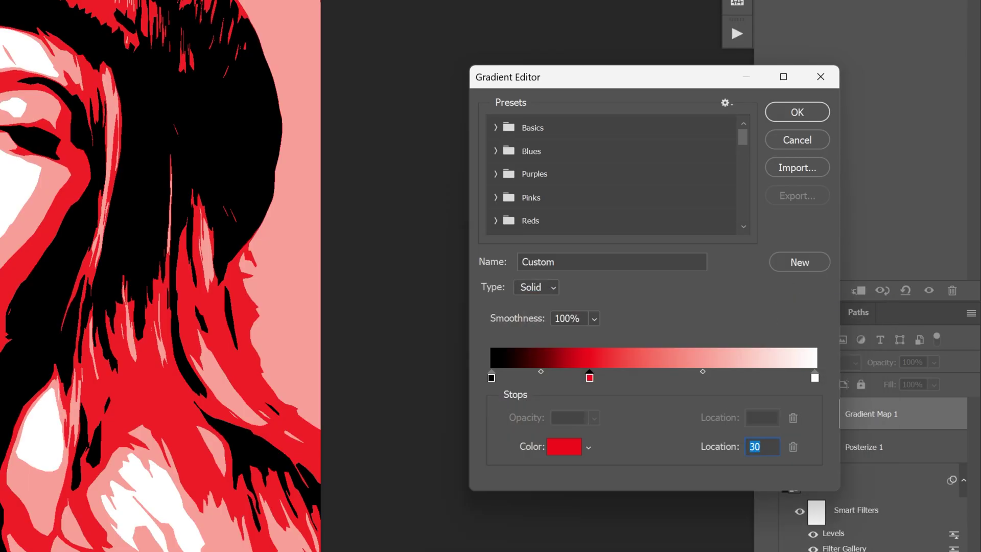
pyautogui.write('33')
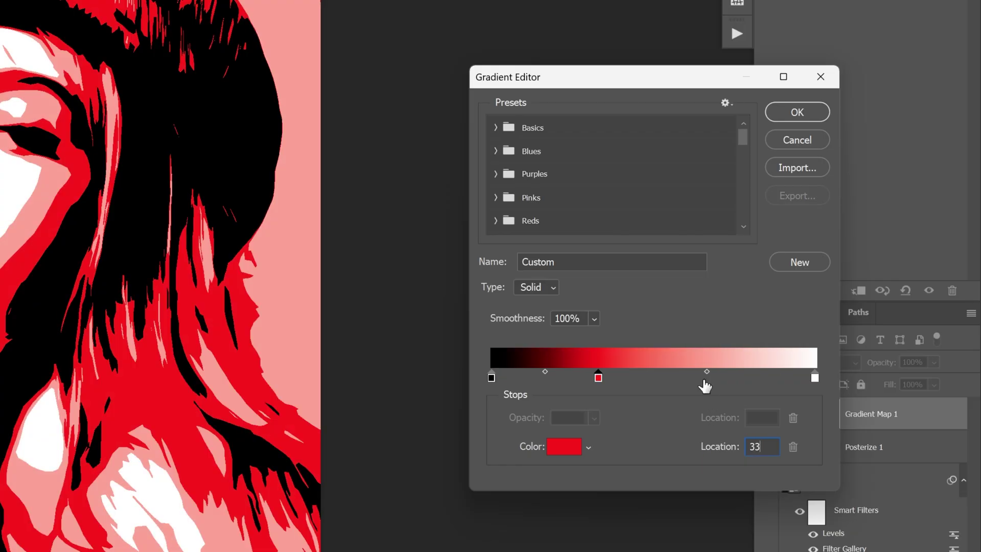
# Add another color stop at location 66 and color it bright green (06ff00)
pyautogui.click(702, 377)
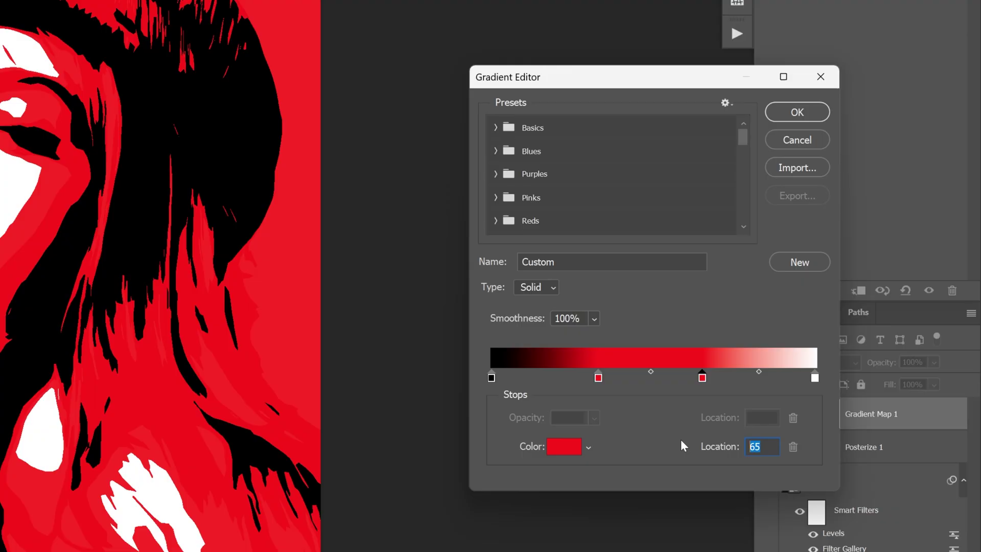
pyautogui.write('66')
pyautogui.doubleClick(706, 378)
pyautogui.click(678, 425)
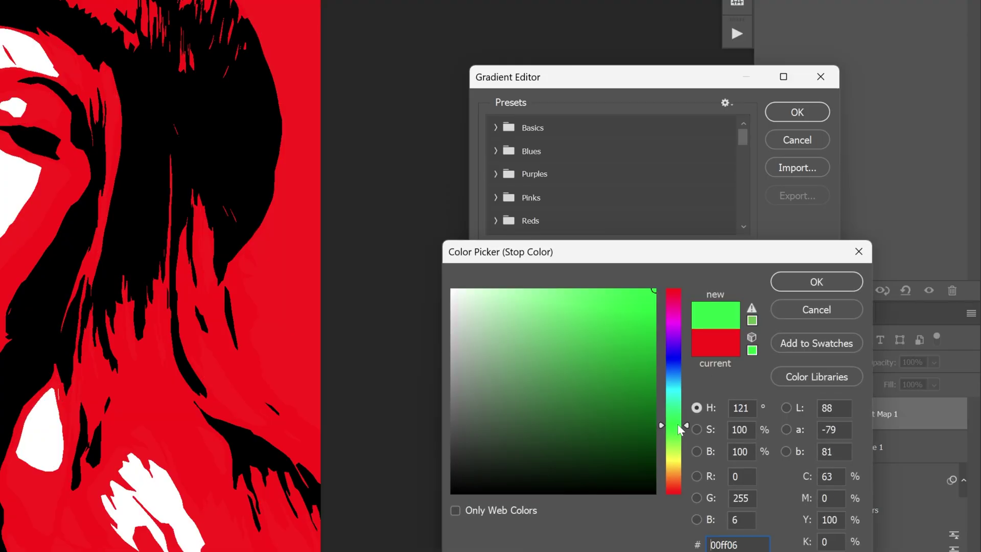
pyautogui.moveTo(679, 430); pyautogui.dragTo(679, 432)
pyautogui.click(802, 287)
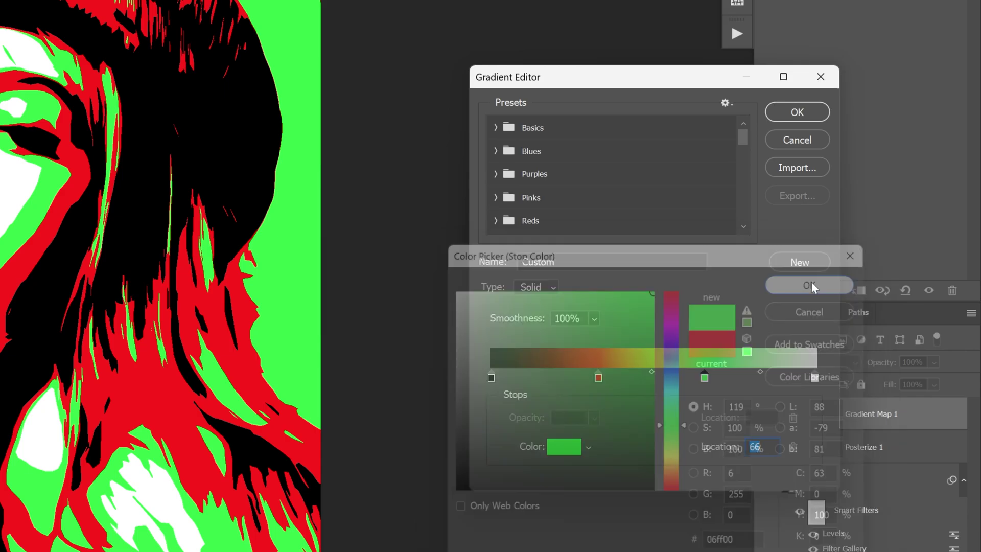
# Change the gradient's white end stop to fully saturated blue with hue 237 and accept the edited gradient
pyautogui.click(815, 378)
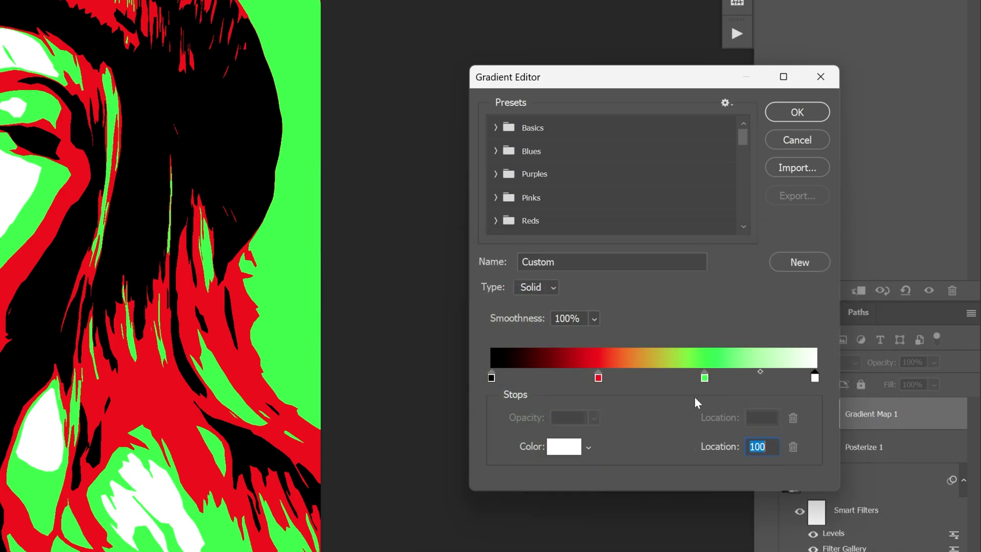
pyautogui.click(573, 450)
pyautogui.click(672, 374)
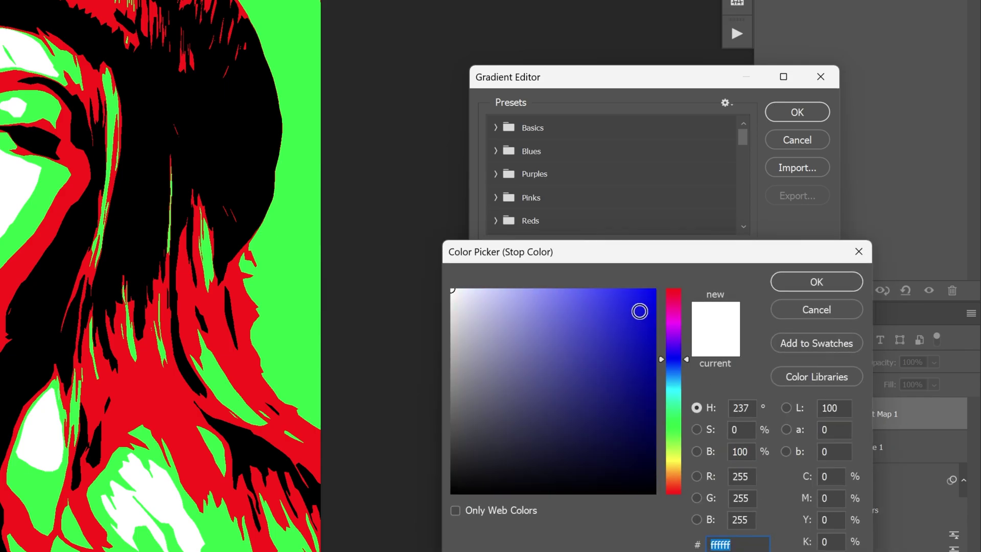
pyautogui.moveTo(639, 311); pyautogui.dragTo(656, 289)
pyautogui.click(816, 282)
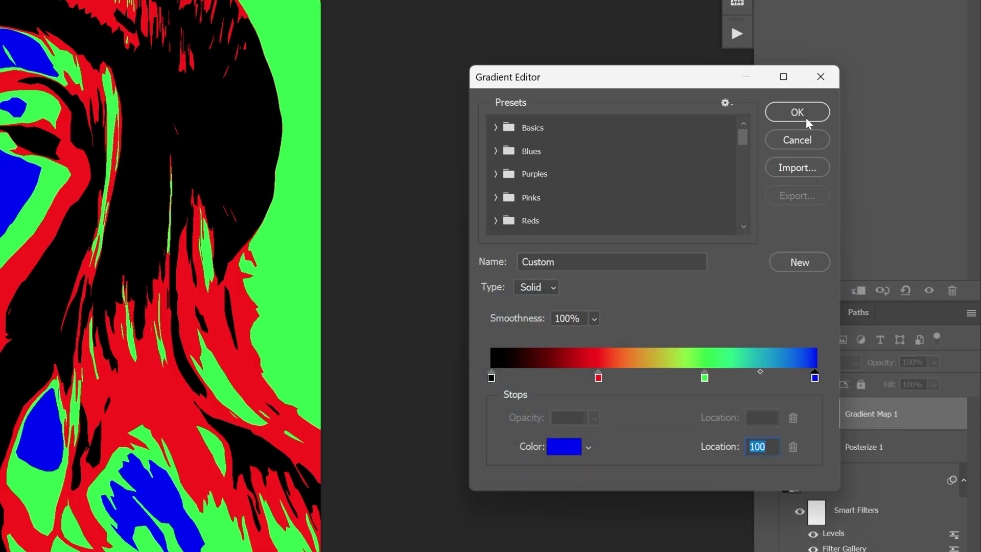
pyautogui.click(805, 117)
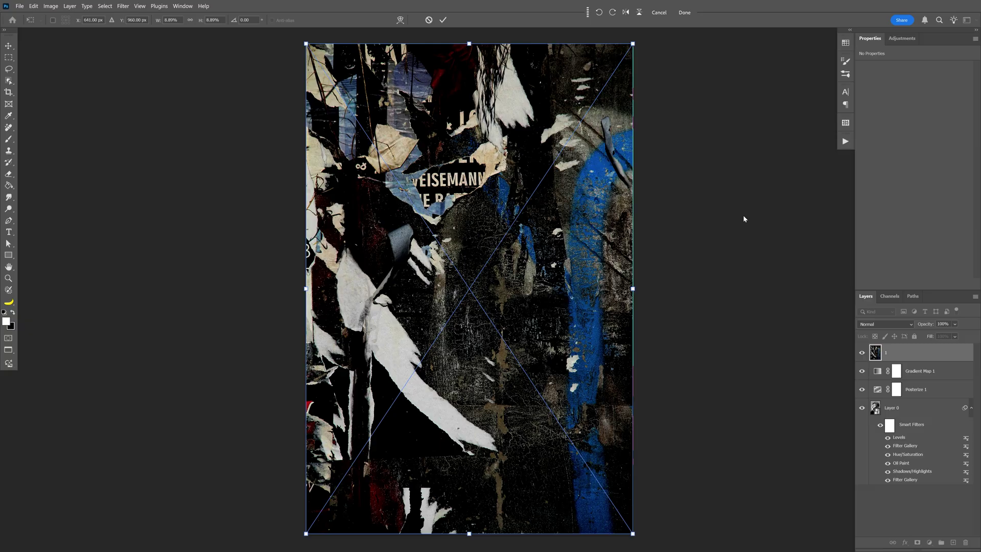
# Place the torn-poster images 1, 2, 3 and 4 as separate layers above the Gradient Map layer
pyautogui.press('Return')
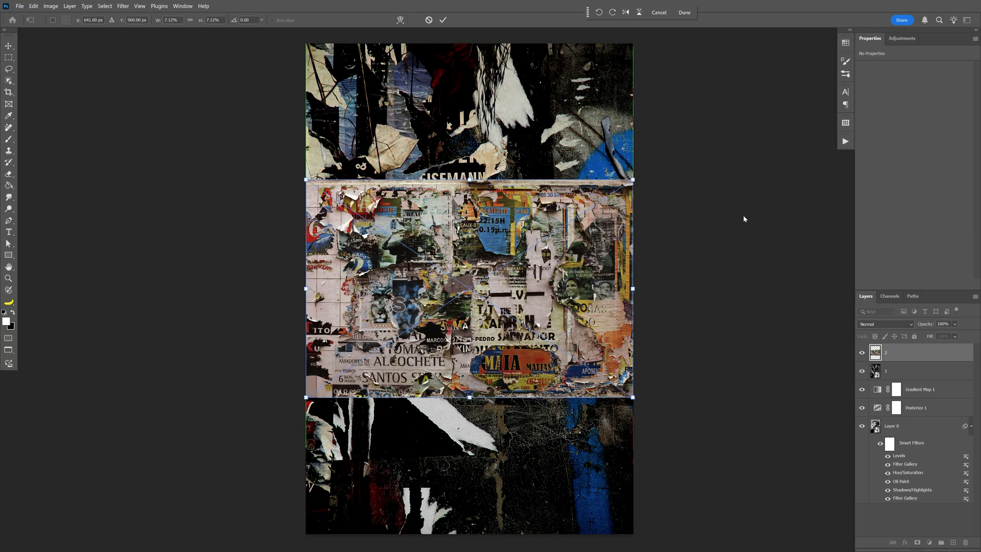
pyautogui.press('Return')
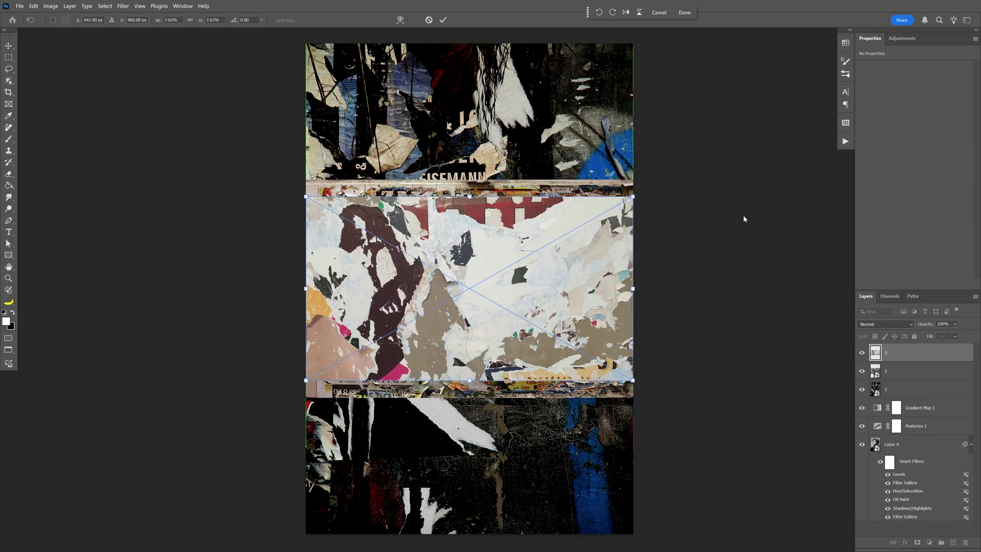
pyautogui.press('Return')
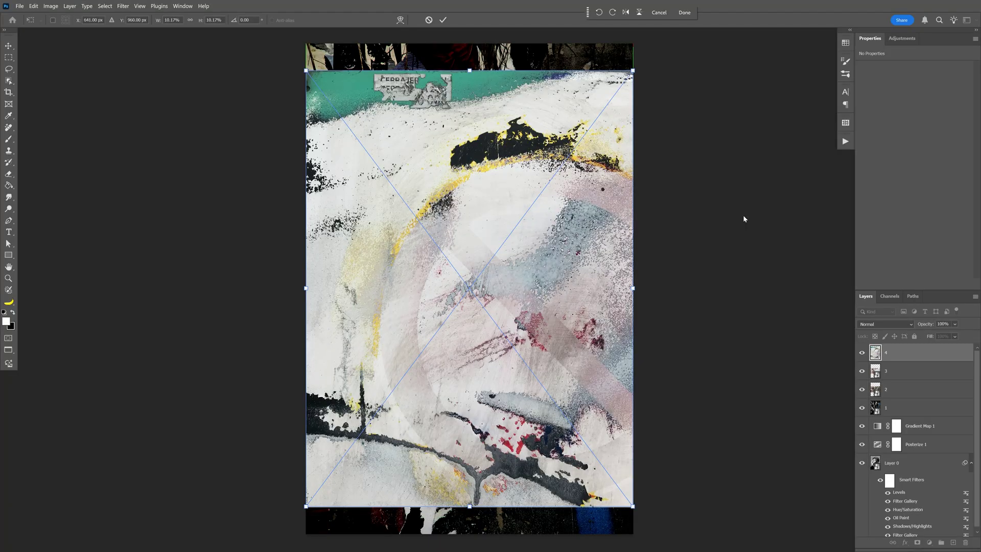
pyautogui.press('Return')
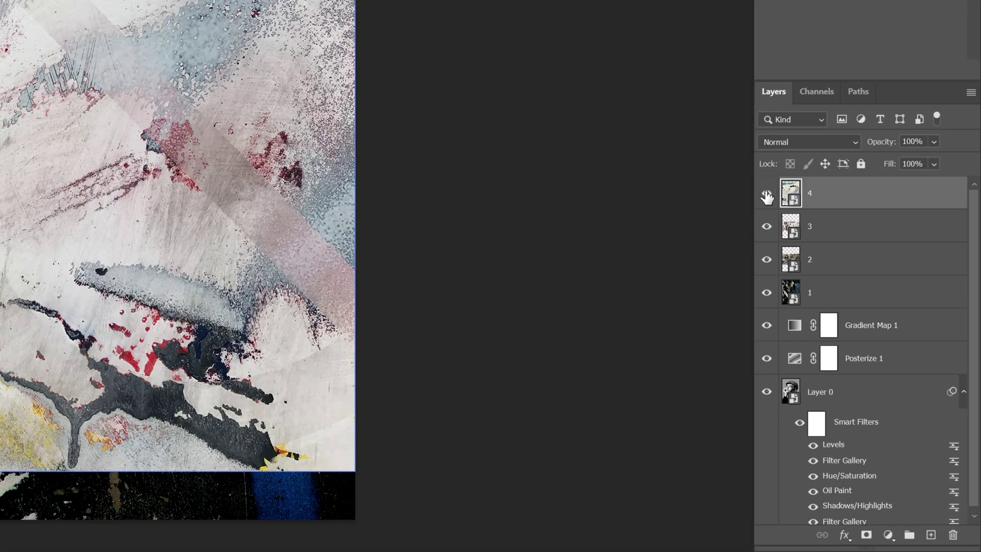
# Hide textures 4, 3 and 2 and restrict texture 1 to the black areas using Blend If Gray with the underlying layer's white limit at 12
pyautogui.moveTo(862, 352); pyautogui.dragTo(868, 389)
pyautogui.click(845, 296)
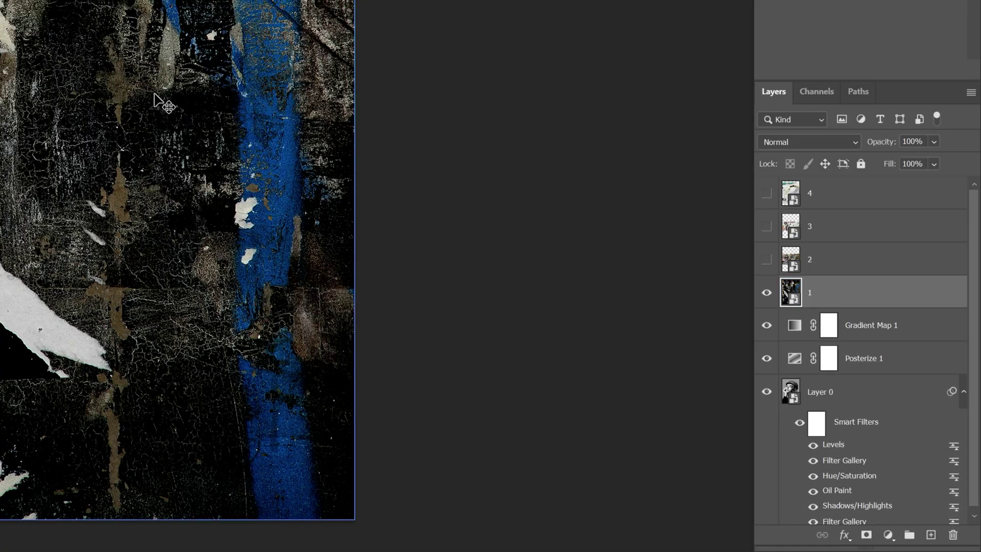
pyautogui.doubleClick(851, 299)
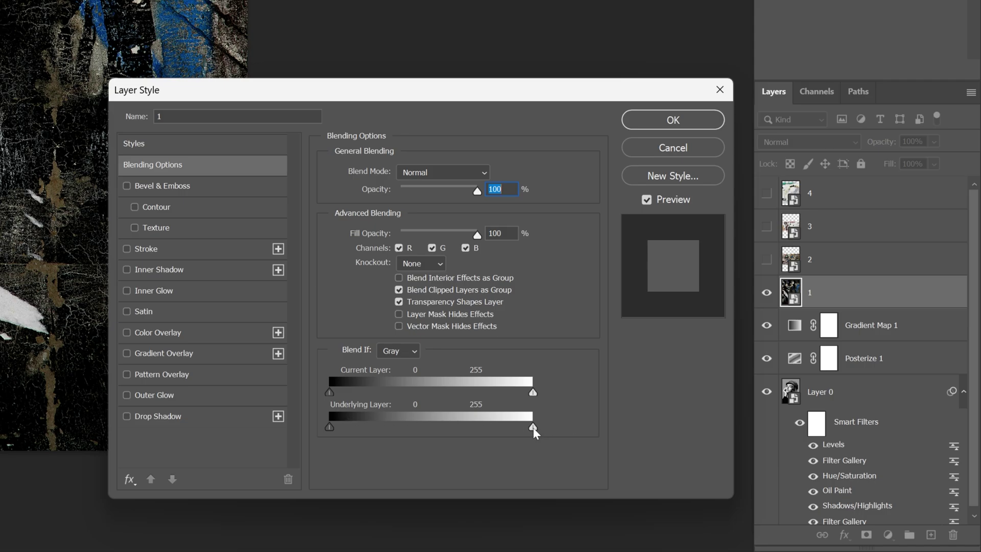
pyautogui.moveTo(533, 427); pyautogui.dragTo(382, 428)
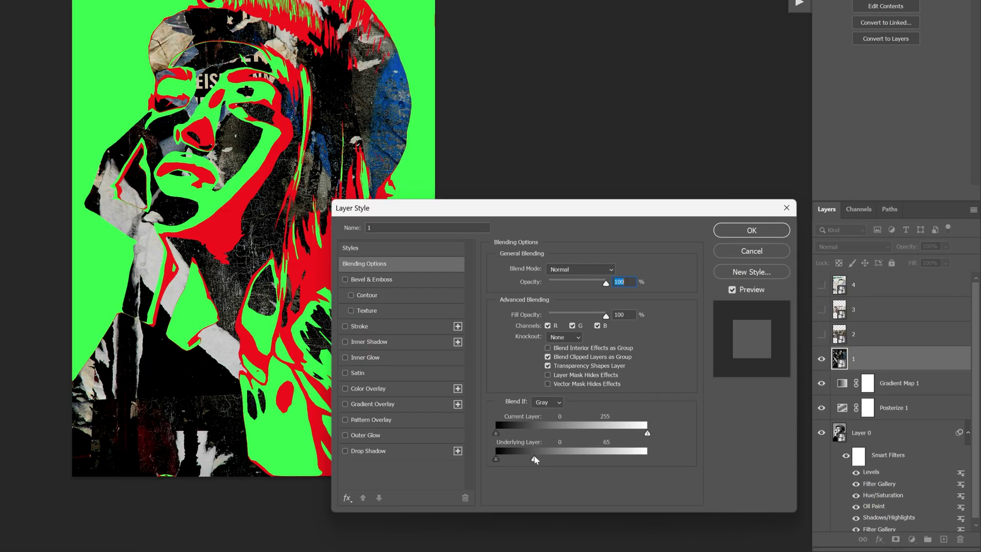
pyautogui.moveTo(525, 461); pyautogui.dragTo(503, 461)
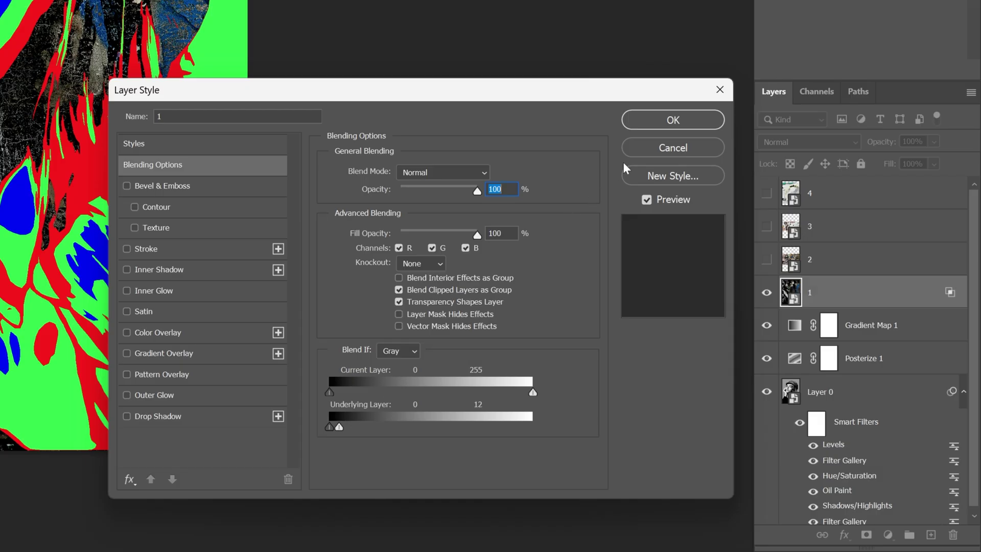
pyautogui.click(670, 123)
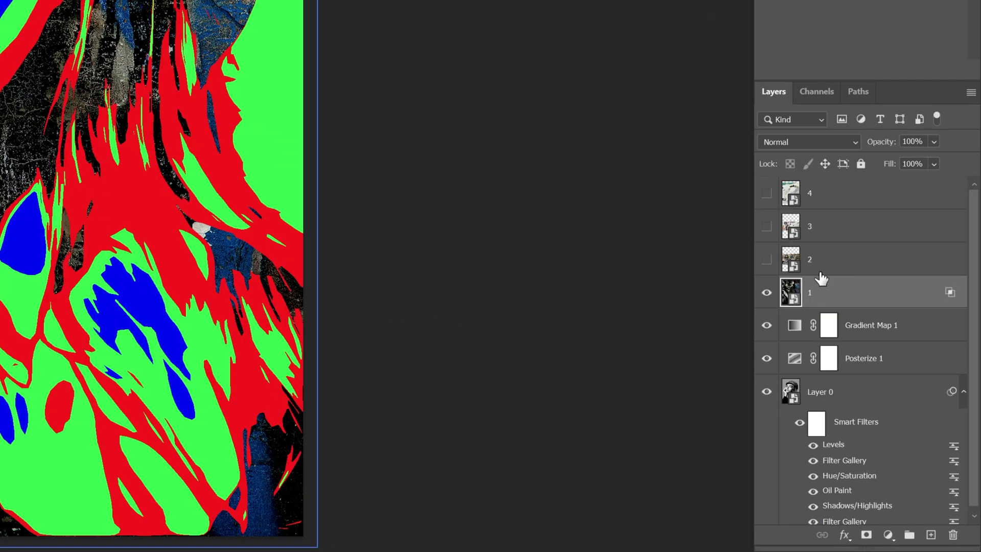
# Show texture 2, rotate it 90° and enlarge and position it to cover the whole canvas
pyautogui.click(834, 266)
pyautogui.click(766, 259)
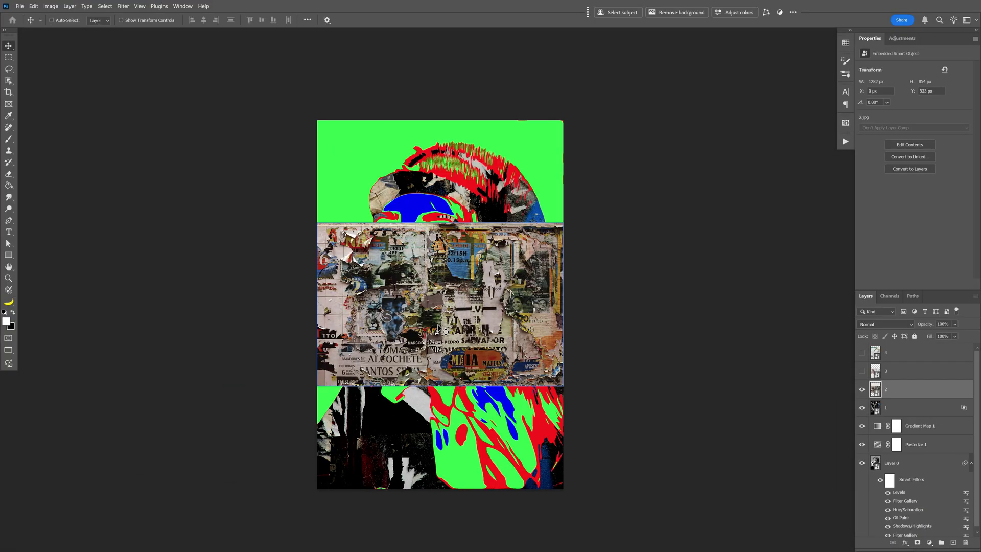
pyautogui.hotkey('ctrl', 't')
pyautogui.moveTo(582, 213); pyautogui.dragTo(531, 444)
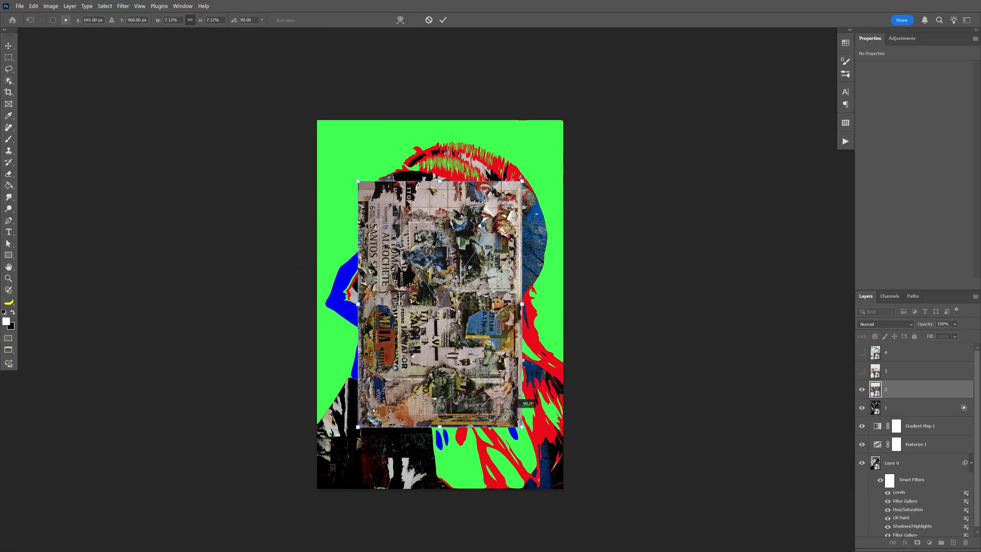
pyautogui.moveTo(456, 339); pyautogui.dragTo(468, 331)
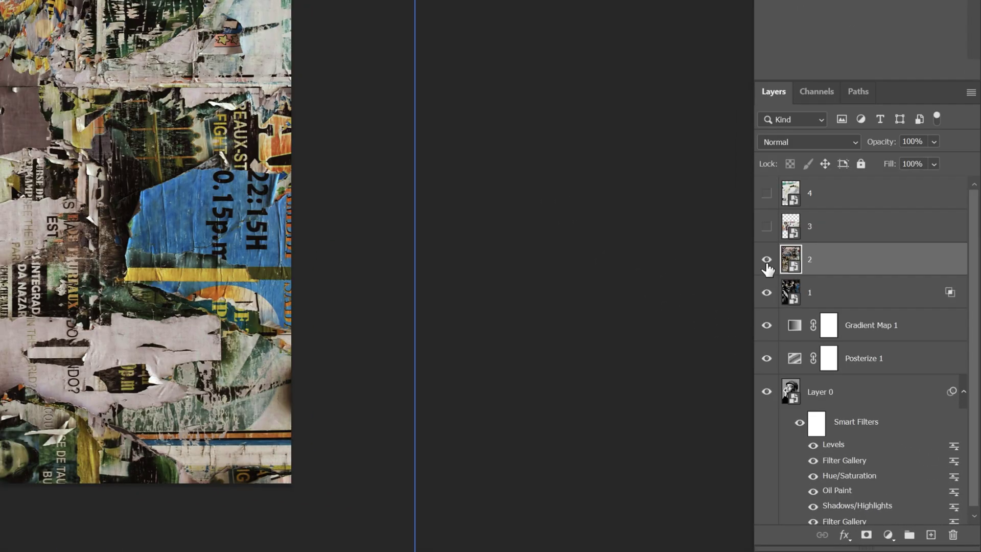
pyautogui.click(862, 389)
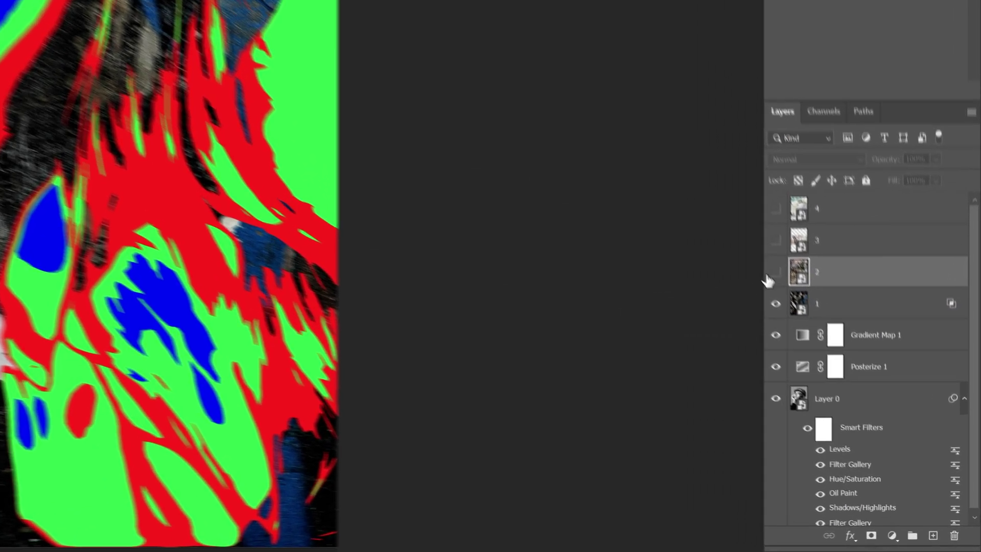
pyautogui.click(821, 333)
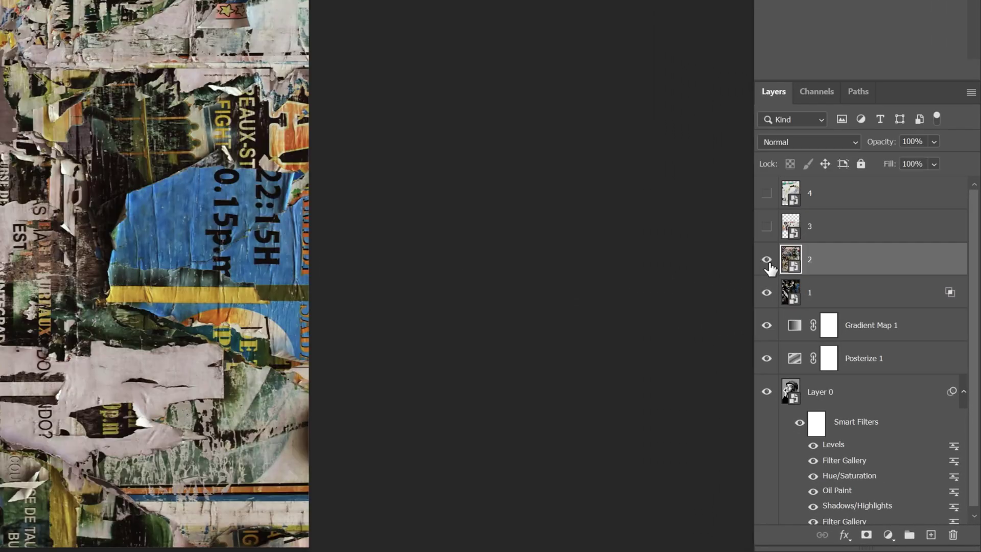
# Restrict texture 2 to the red areas using Blend If Red with the underlying layer's black limit at 245
pyautogui.doubleClick(845, 261)
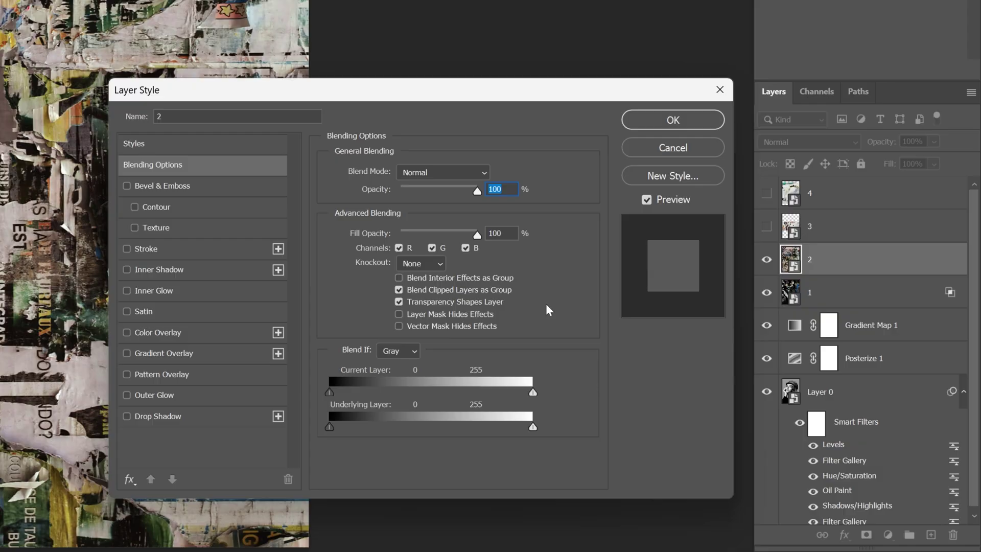
pyautogui.click(412, 352)
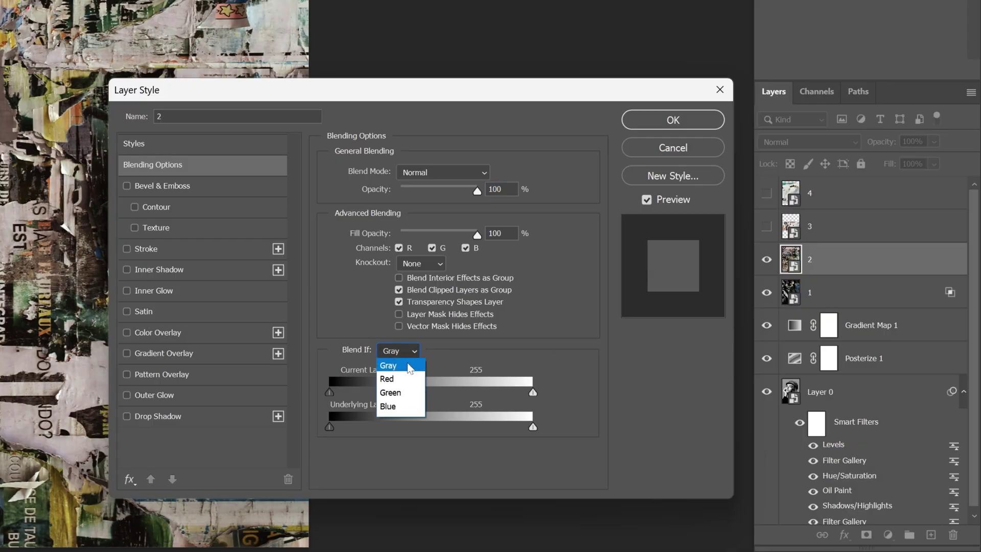
pyautogui.click(400, 380)
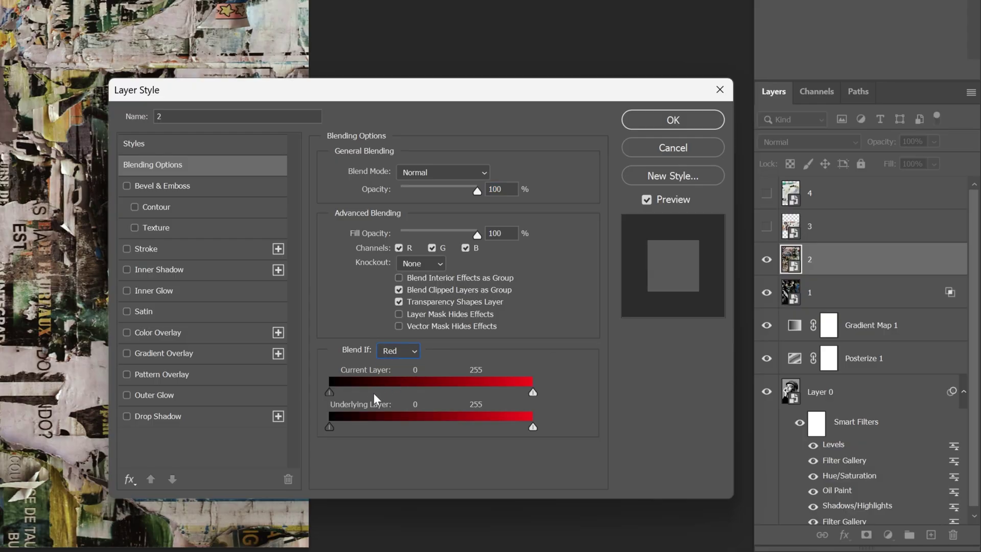
pyautogui.moveTo(330, 428); pyautogui.dragTo(524, 427)
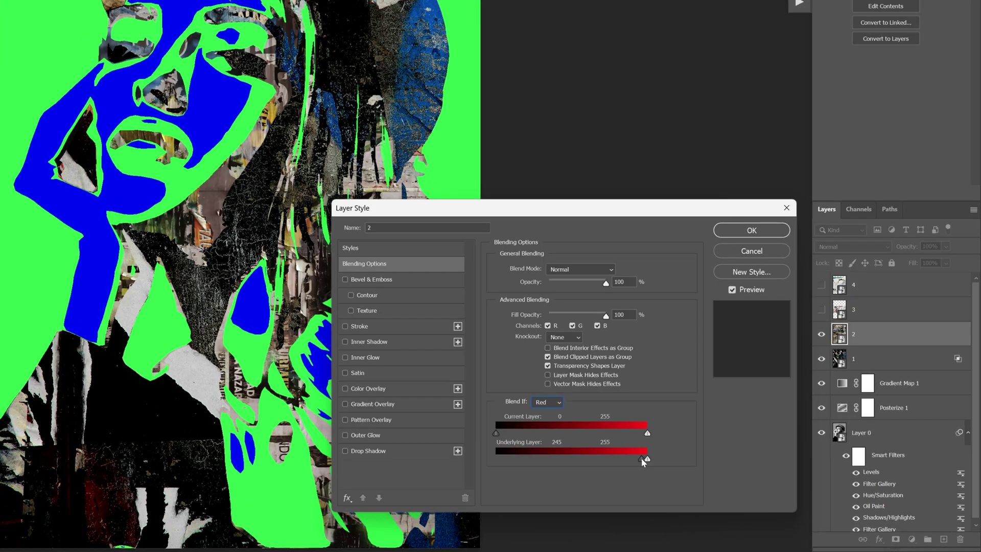
pyautogui.click(751, 230)
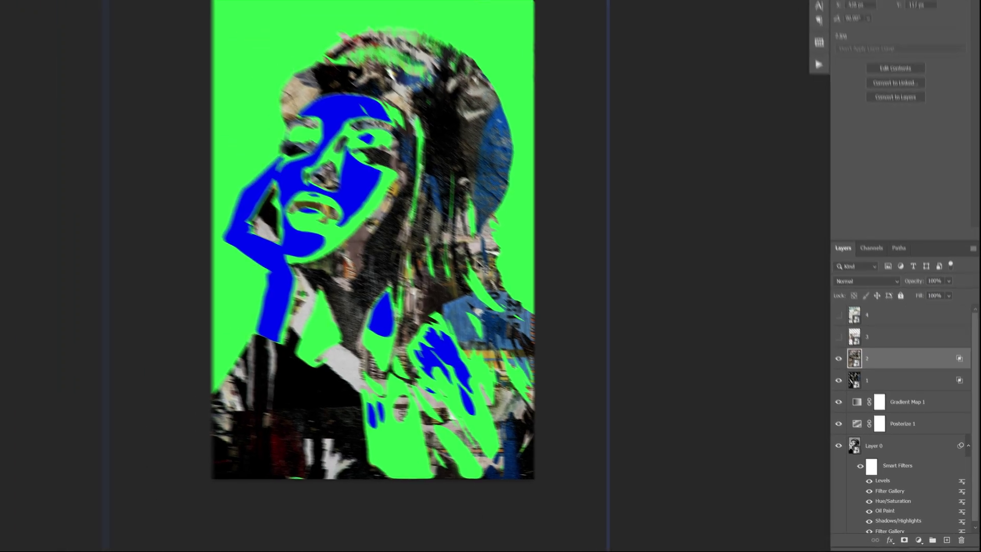
# Scale up and reposition texture 2 with Free Transform so larger poster fragments fill its areas of the portrait
pyautogui.moveTo(282, 258); pyautogui.dragTo(321, 301)
pyautogui.moveTo(488, 363); pyautogui.dragTo(484, 359)
pyautogui.hotkey('ctrl', 't')
pyautogui.hotkey('ctrl', '-')
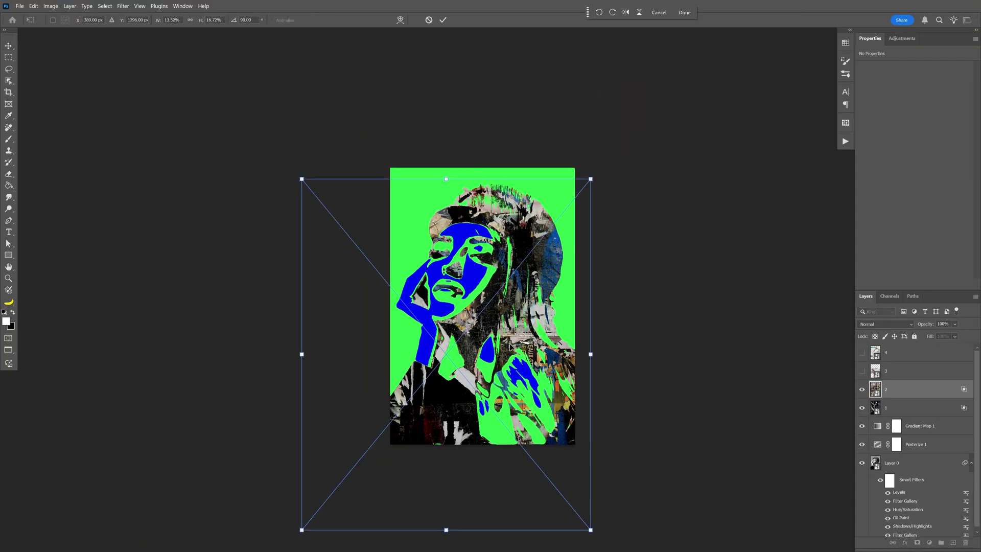
pyautogui.moveTo(591, 349); pyautogui.dragTo(618, 240)
pyautogui.hotkey('ctrl', '+')
pyautogui.press('Return')
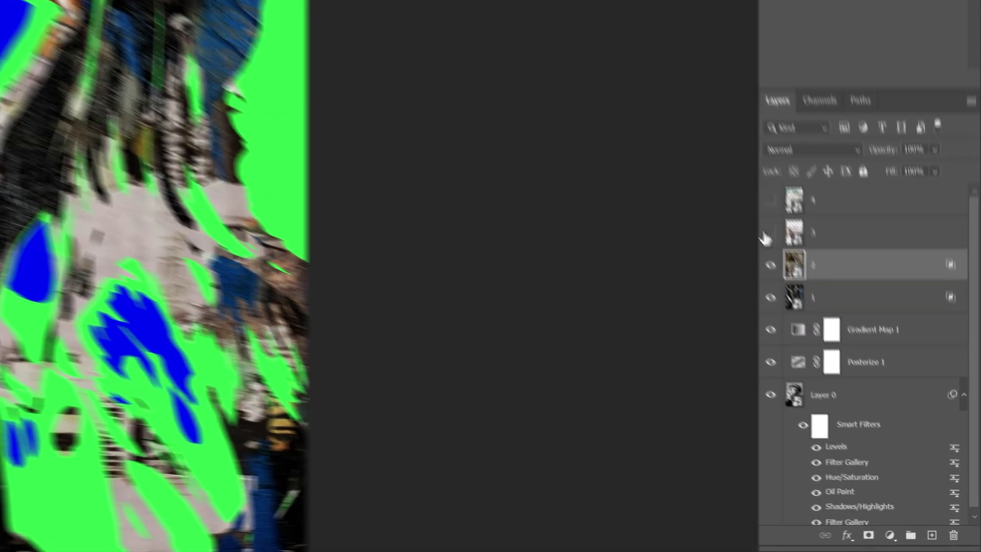
# Show texture 3 and restrict it to the green areas using Blend If Green, raising the underlying layer's black limit almost to the maximum
pyautogui.click(844, 234)
pyautogui.click(766, 226)
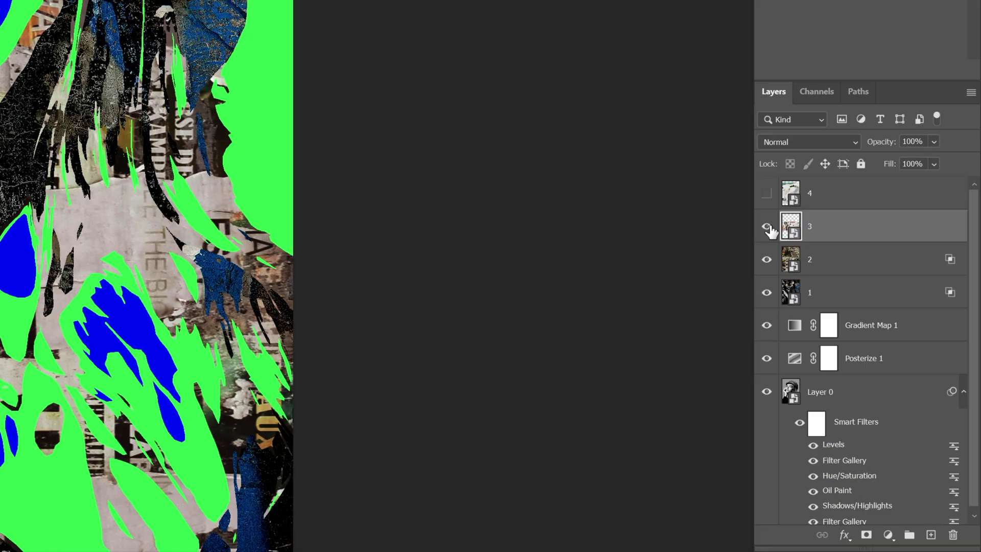
pyautogui.doubleClick(850, 230)
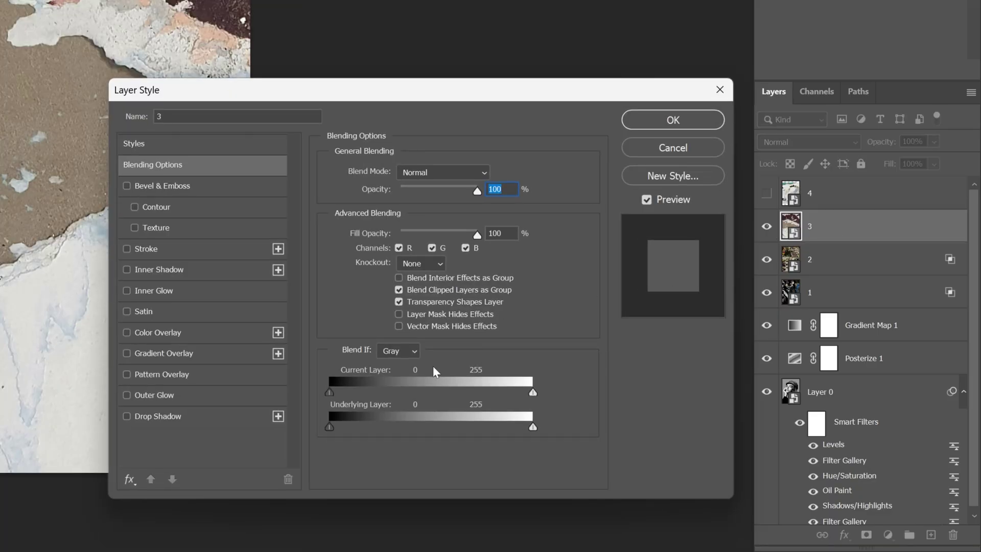
pyautogui.click(400, 353)
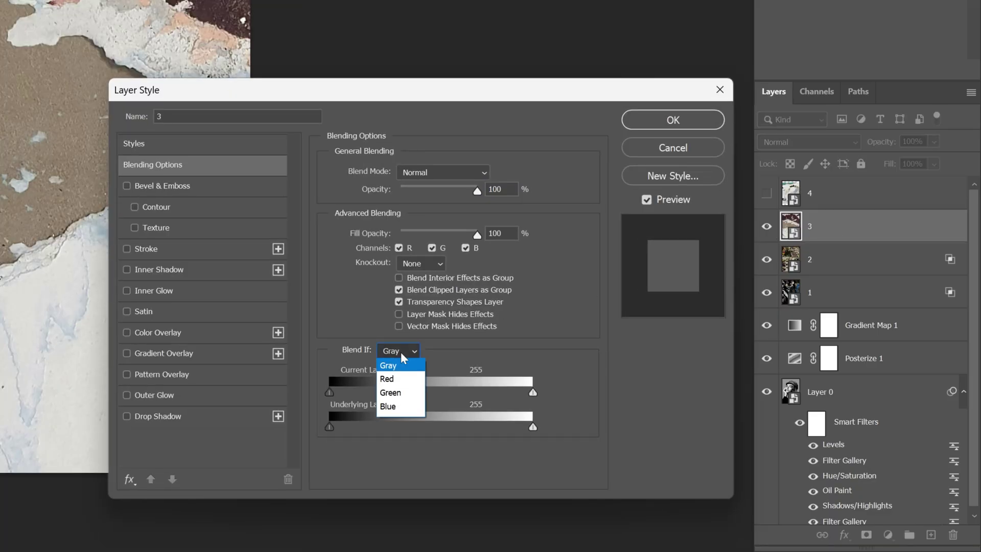
pyautogui.click(391, 400)
pyautogui.moveTo(329, 427); pyautogui.dragTo(529, 426)
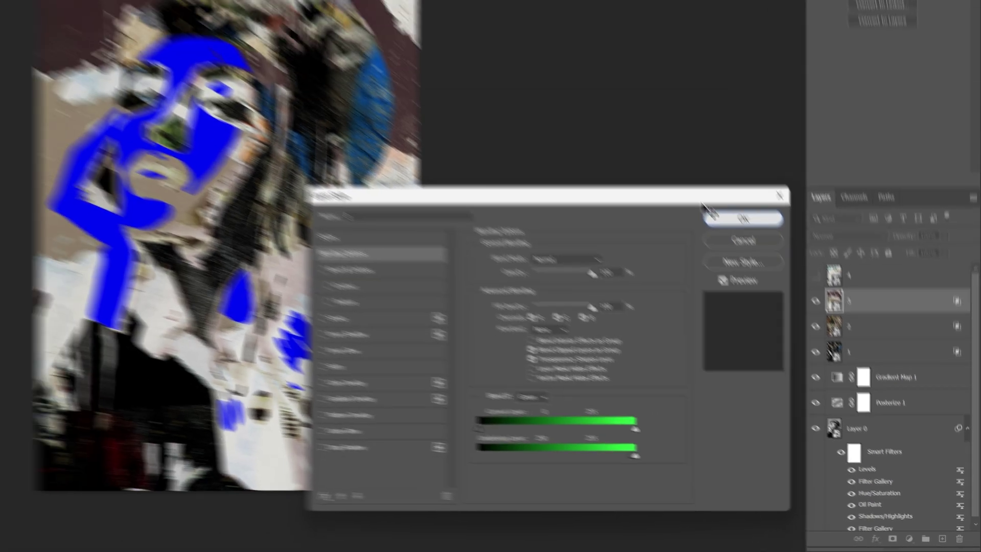
pyautogui.click(683, 119)
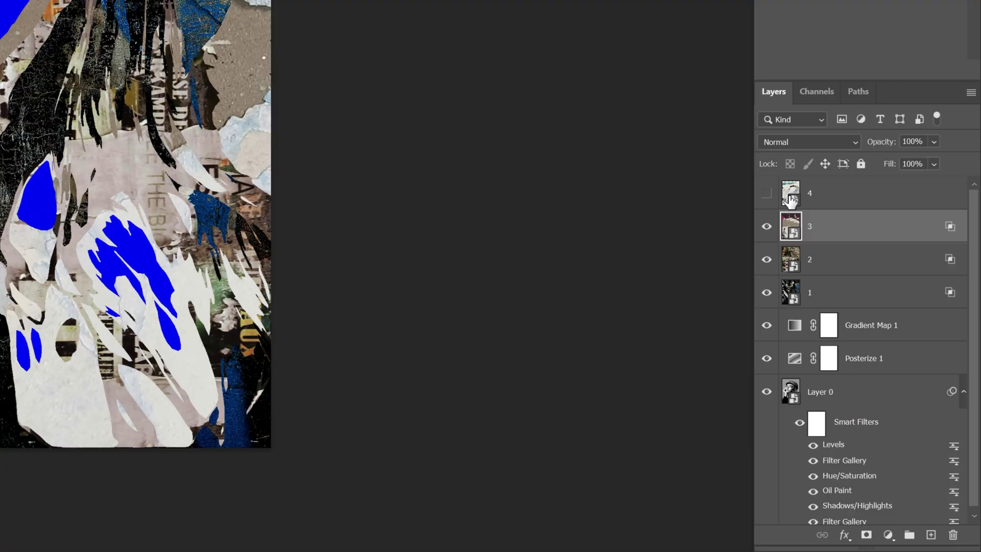
# Show texture 4 and restrict it to the blue areas using Blend If Blue, raising the underlying layer's black limit almost to the maximum
pyautogui.click(833, 197)
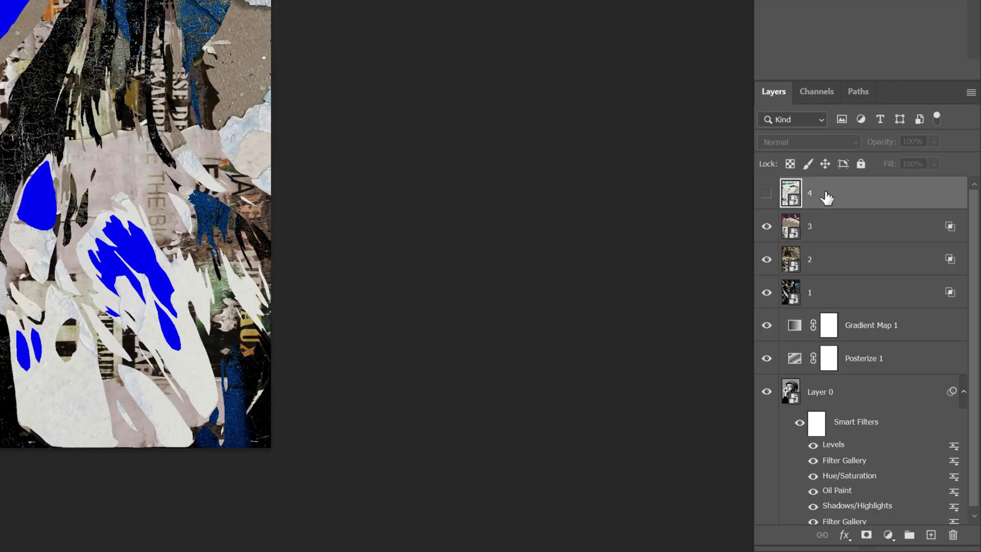
pyautogui.click(766, 194)
pyautogui.doubleClick(858, 202)
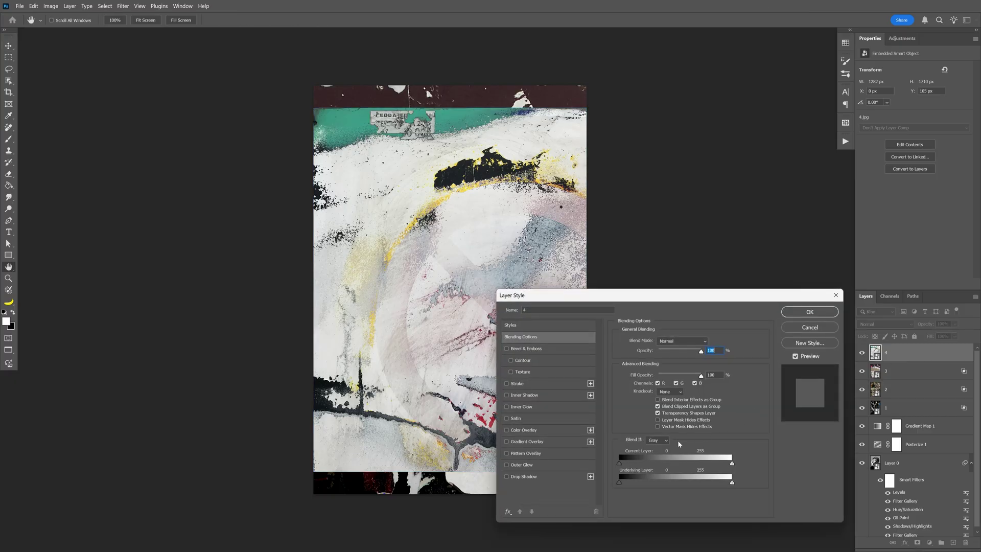
pyautogui.click(659, 440)
pyautogui.click(657, 471)
pyautogui.moveTo(619, 482); pyautogui.dragTo(730, 486)
pyautogui.click(810, 311)
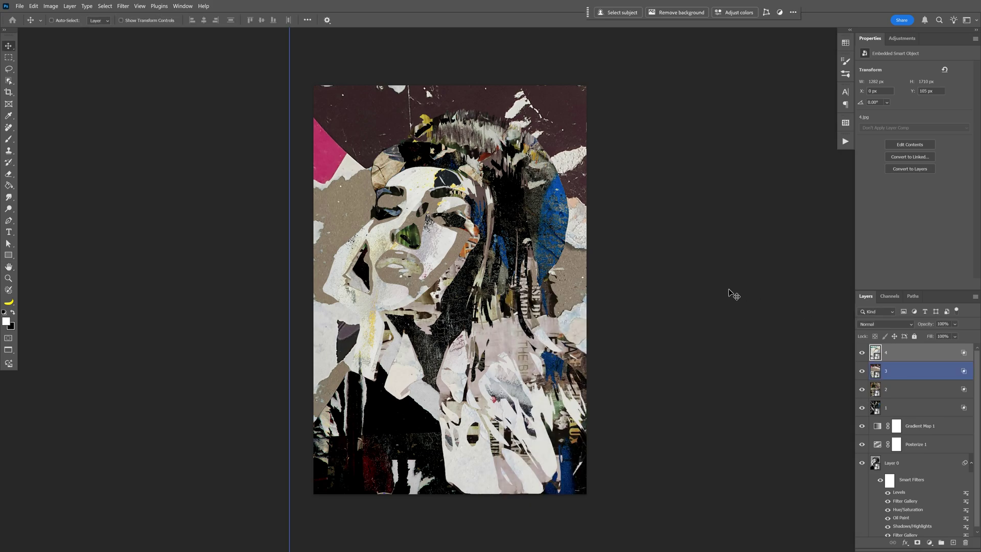
# Reposition texture 2 with Free Transform to about X -1229 px, Y -2533 px to change the fragments in the portrait
pyautogui.hotkey('ctrl', 't')
pyautogui.moveTo(515, 312); pyautogui.dragTo(510, 135)
pyautogui.press('Return')
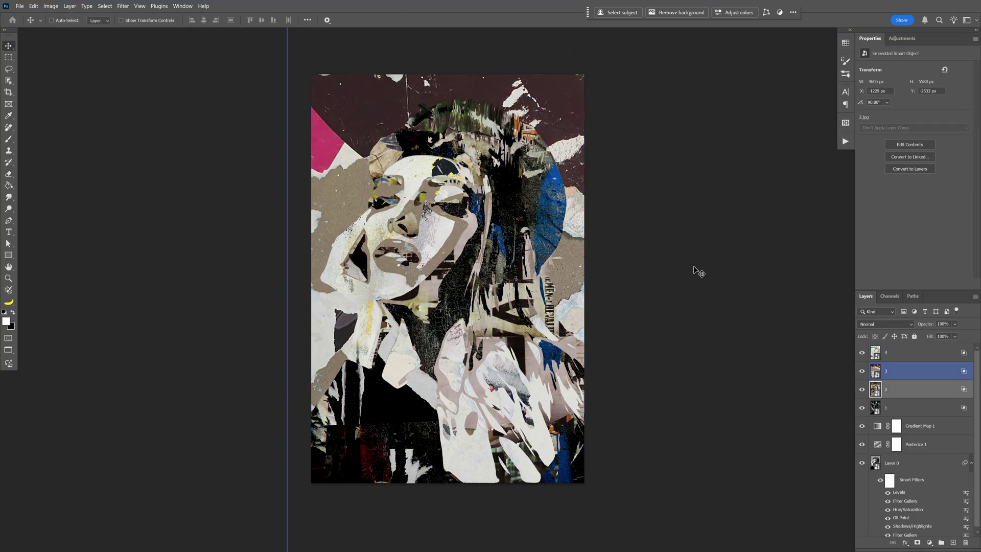
pyautogui.hotkey('ctrl', '+')
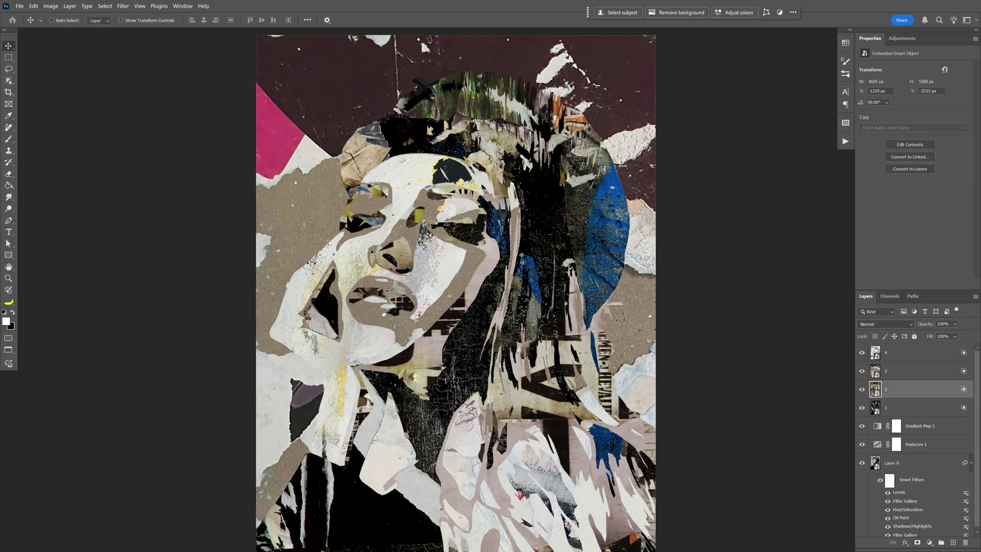